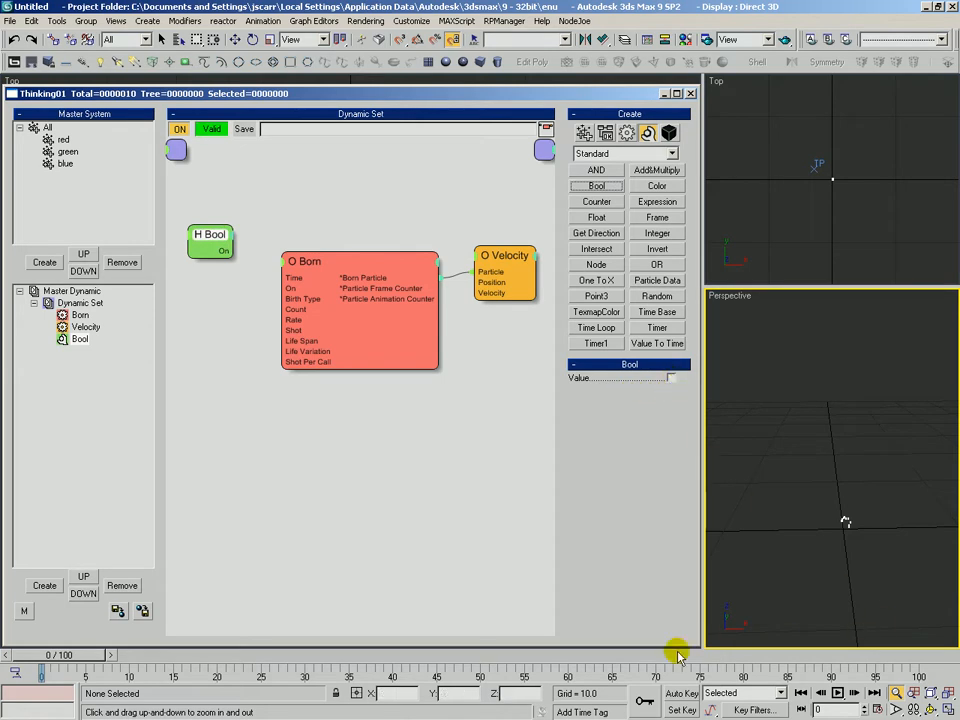
# Animate the Bool helper's value with Auto Key, on at frame 10 and off at frame 60.
pyautogui.click(681, 693)
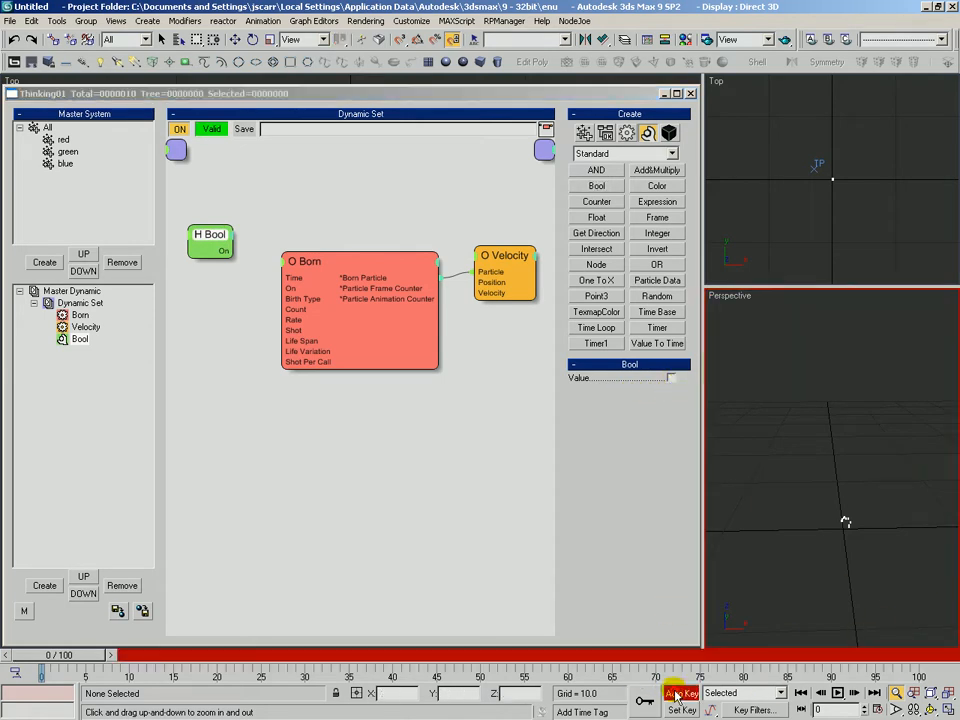
pyautogui.moveTo(74, 657); pyautogui.dragTo(162, 659)
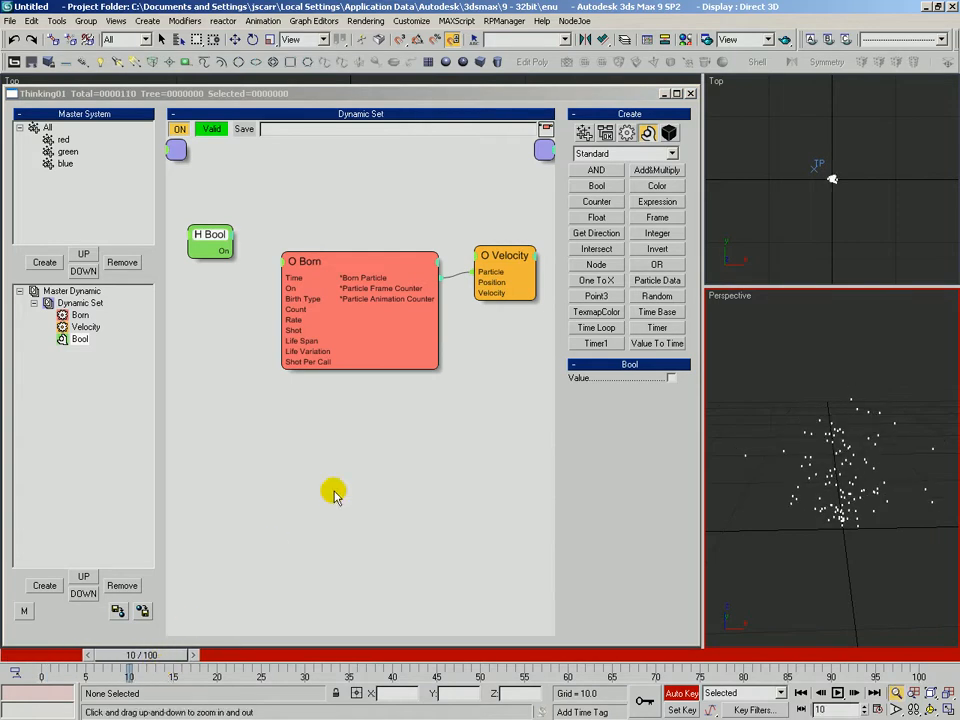
pyautogui.click(671, 379)
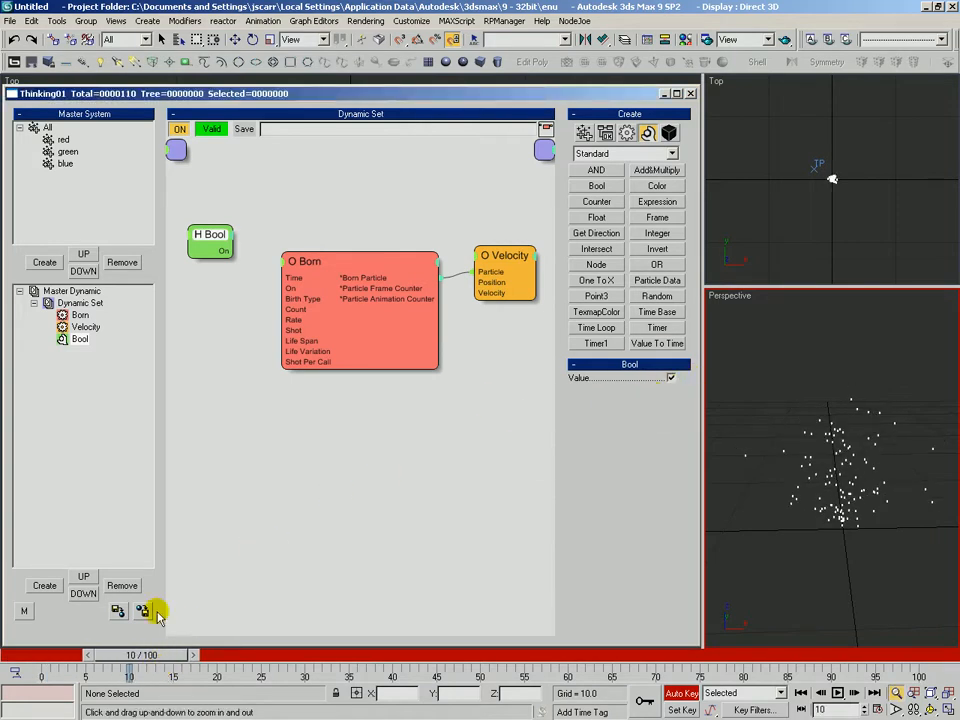
pyautogui.moveTo(171, 656); pyautogui.dragTo(584, 677)
pyautogui.click(671, 379)
pyautogui.hotkey('alt', 'z')
pyautogui.click(671, 379)
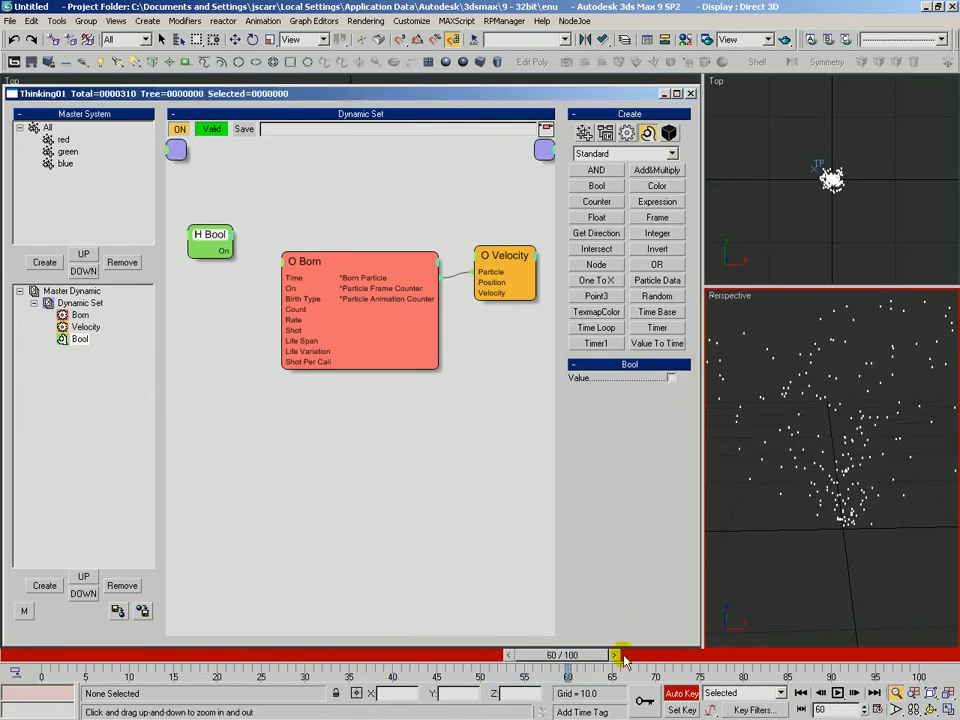
pyautogui.moveTo(590, 656); pyautogui.dragTo(128, 684)
pyautogui.click(670, 379)
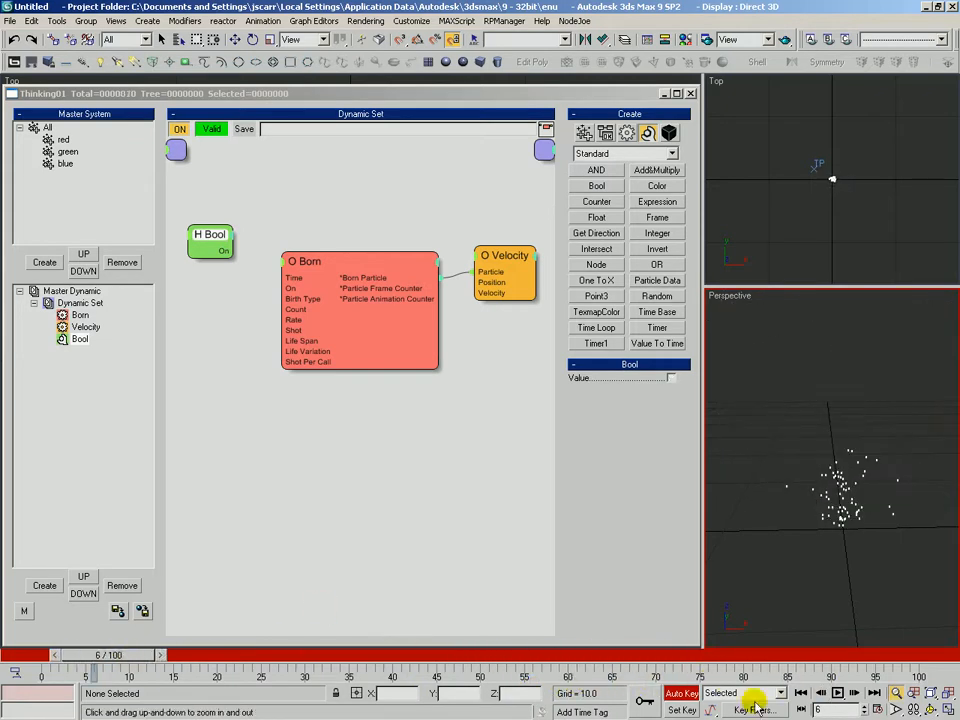
# Connect the Bool helper's output to the Born operator's On input and tidy the two nodes' positions.
pyautogui.moveTo(214, 241); pyautogui.dragTo(312, 266)
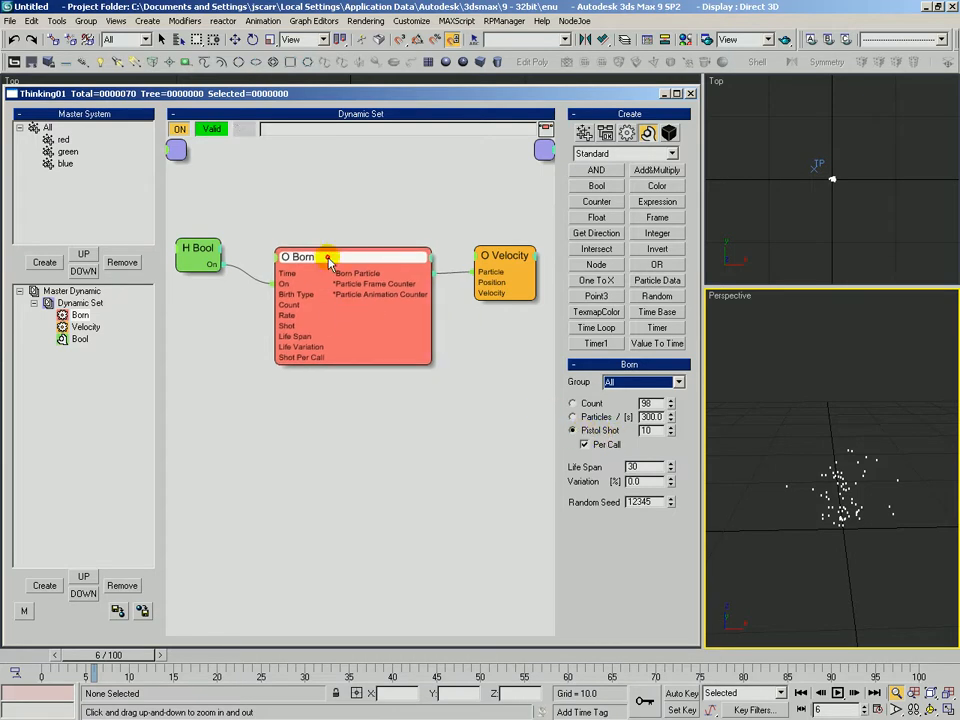
pyautogui.moveTo(326, 253); pyautogui.dragTo(321, 248)
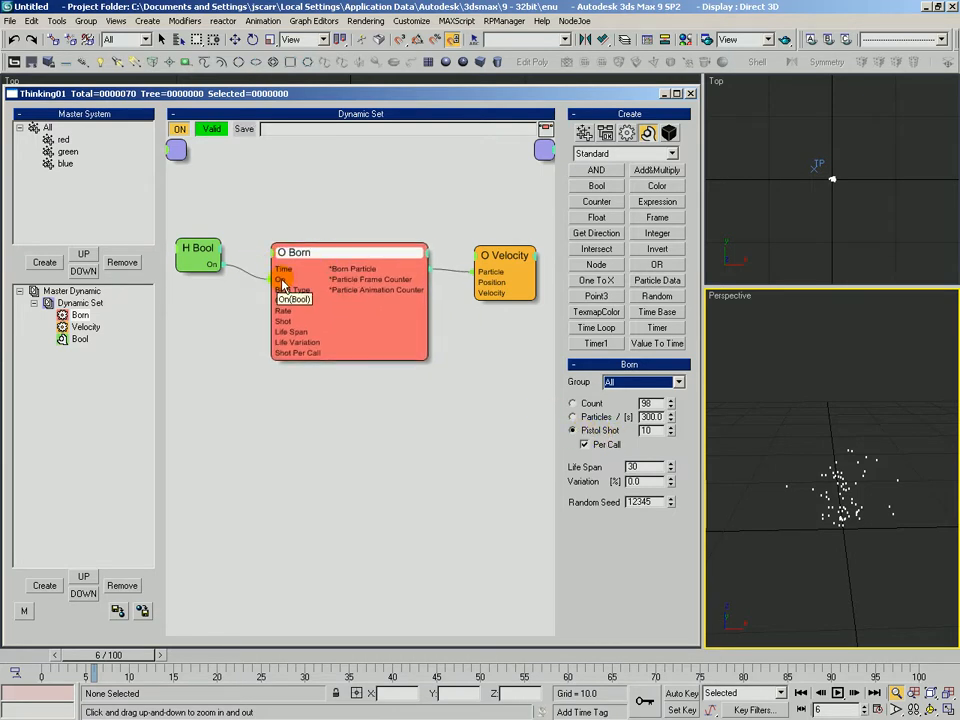
pyautogui.moveTo(198, 258); pyautogui.dragTo(205, 264)
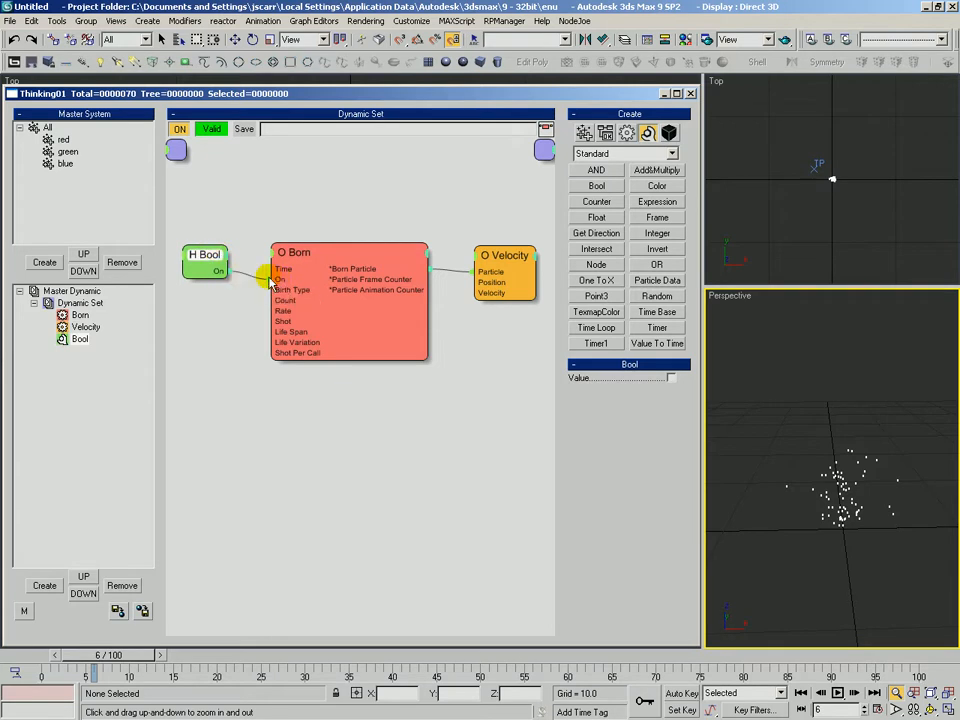
pyautogui.moveTo(281, 285); pyautogui.dragTo(244, 282)
pyautogui.moveTo(320, 262); pyautogui.dragTo(313, 263)
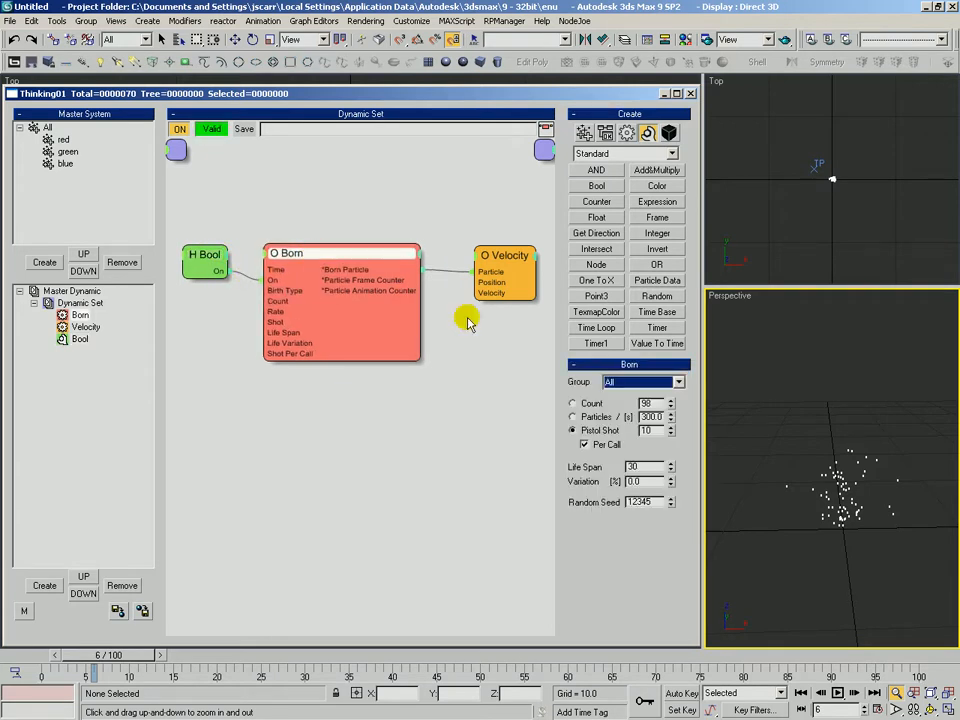
# Scrub between frames 10 and 17 to examine the particle emission, comparing it with the Born and Bool settings.
pyautogui.doubleClick(656, 431)
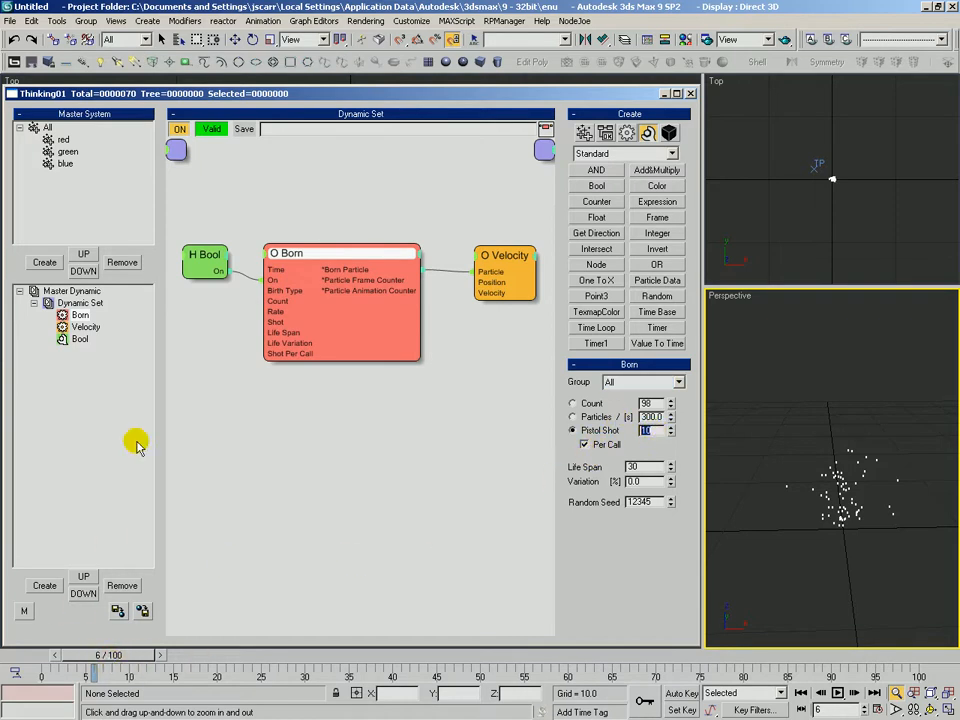
pyautogui.moveTo(108, 655); pyautogui.dragTo(160, 660)
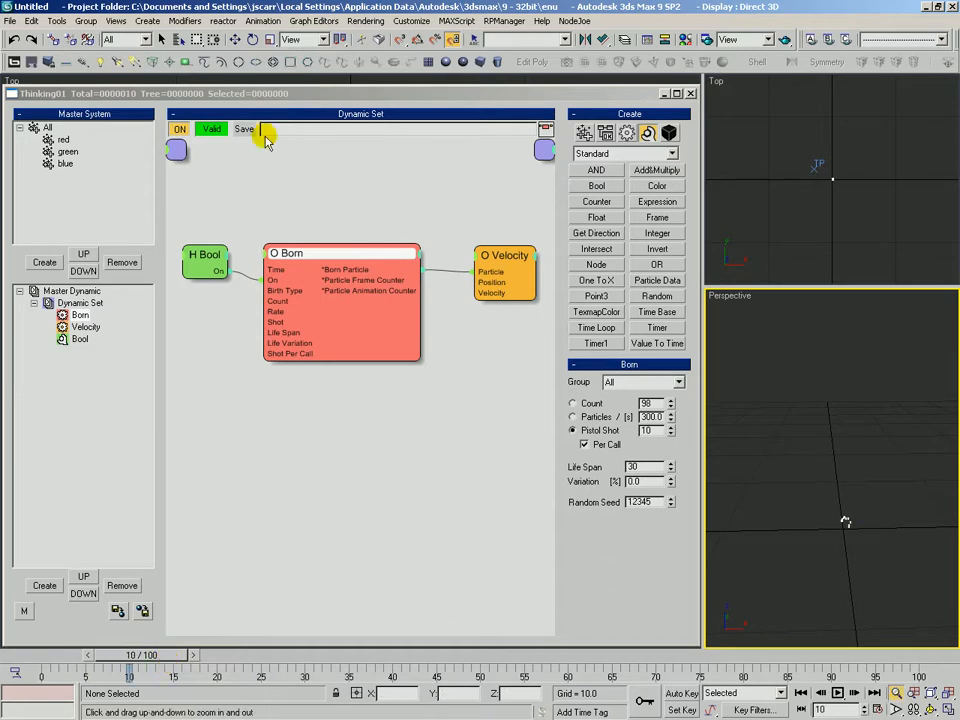
pyautogui.moveTo(171, 662); pyautogui.dragTo(285, 658)
pyautogui.hotkey('alt', 'z')
pyautogui.click(212, 255)
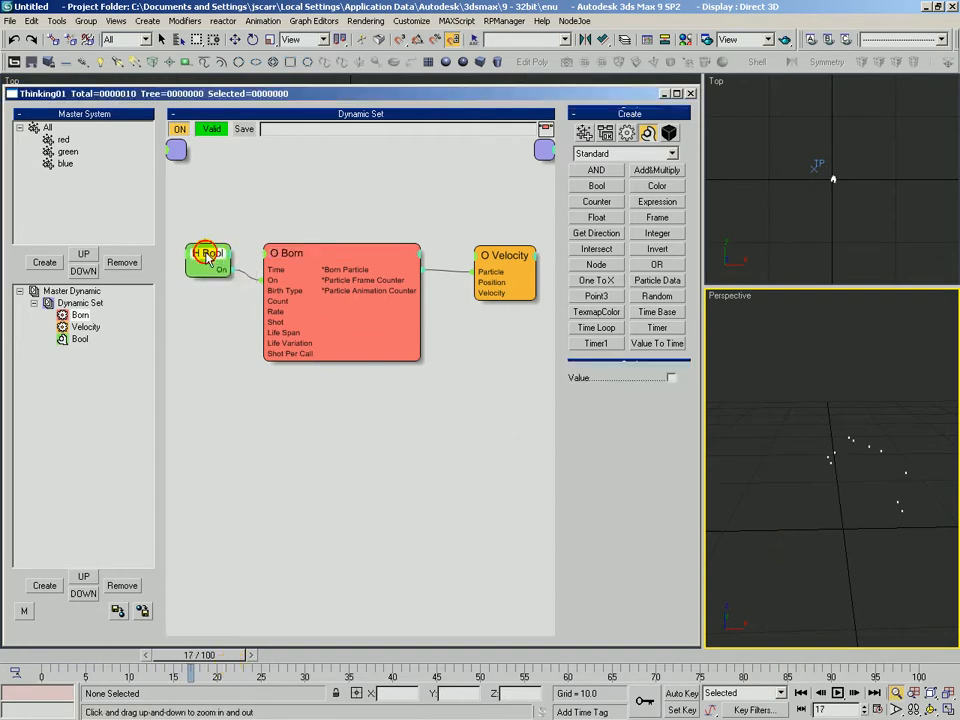
pyautogui.moveTo(304, 252); pyautogui.dragTo(301, 252)
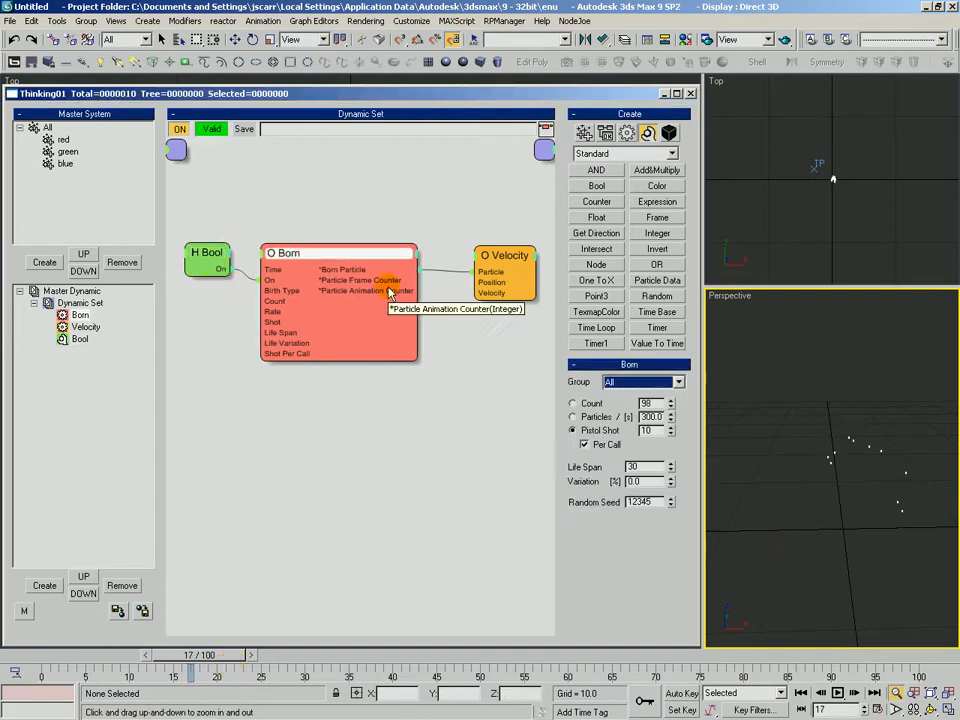
pyautogui.moveTo(210, 656); pyautogui.dragTo(186, 656)
pyautogui.click(212, 252)
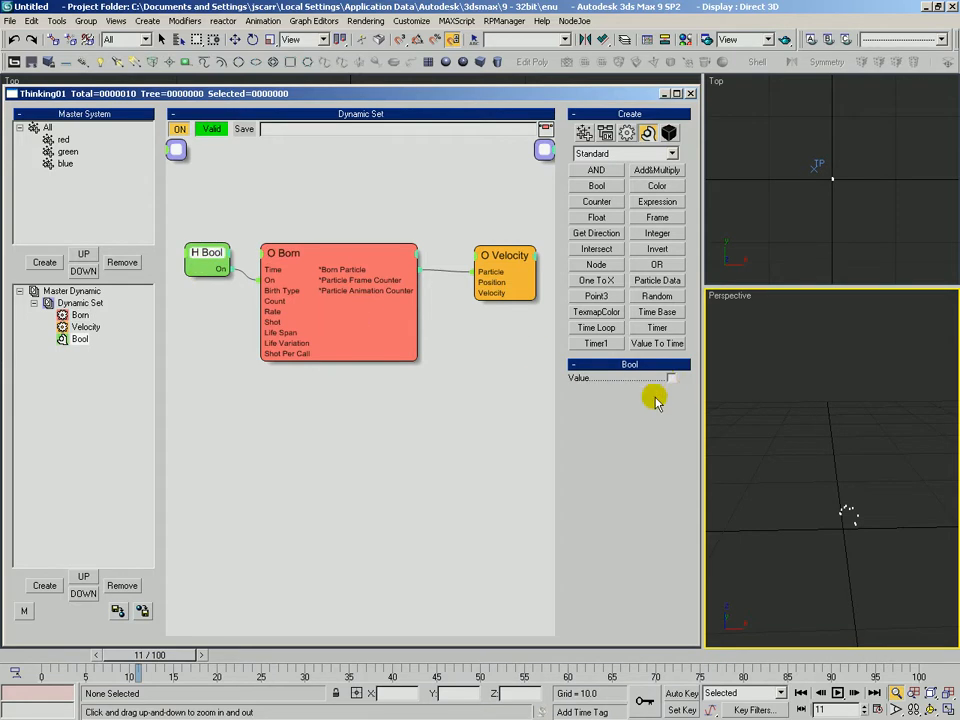
# Move through frames 40 to 45 to examine the particle emission and the Bool helper's value.
pyautogui.moveTo(157, 660); pyautogui.dragTo(418, 660)
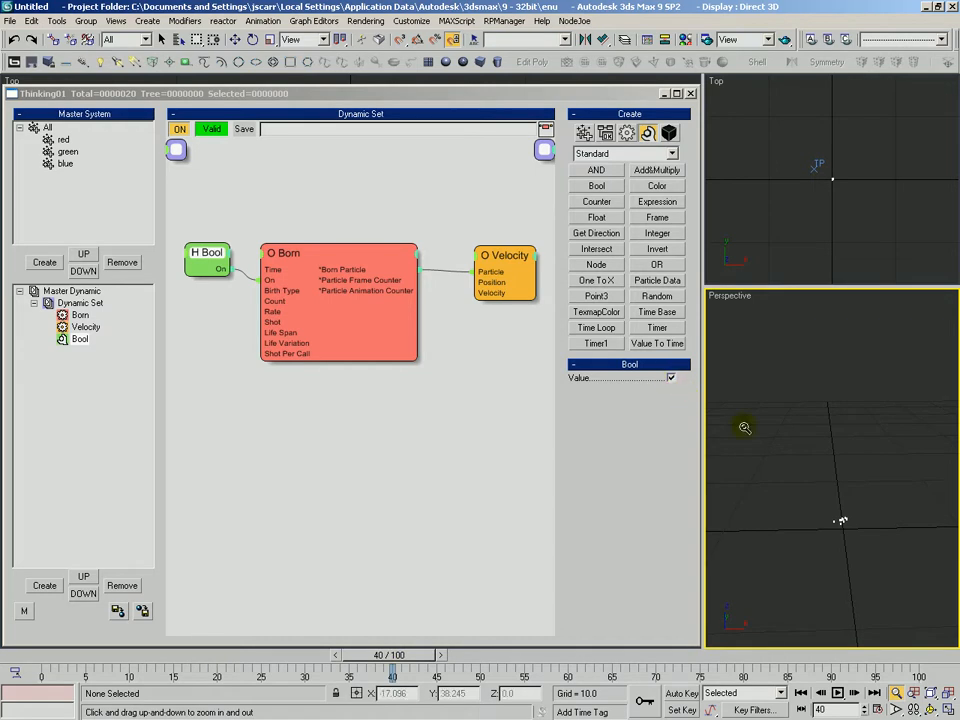
pyautogui.click(441, 656)
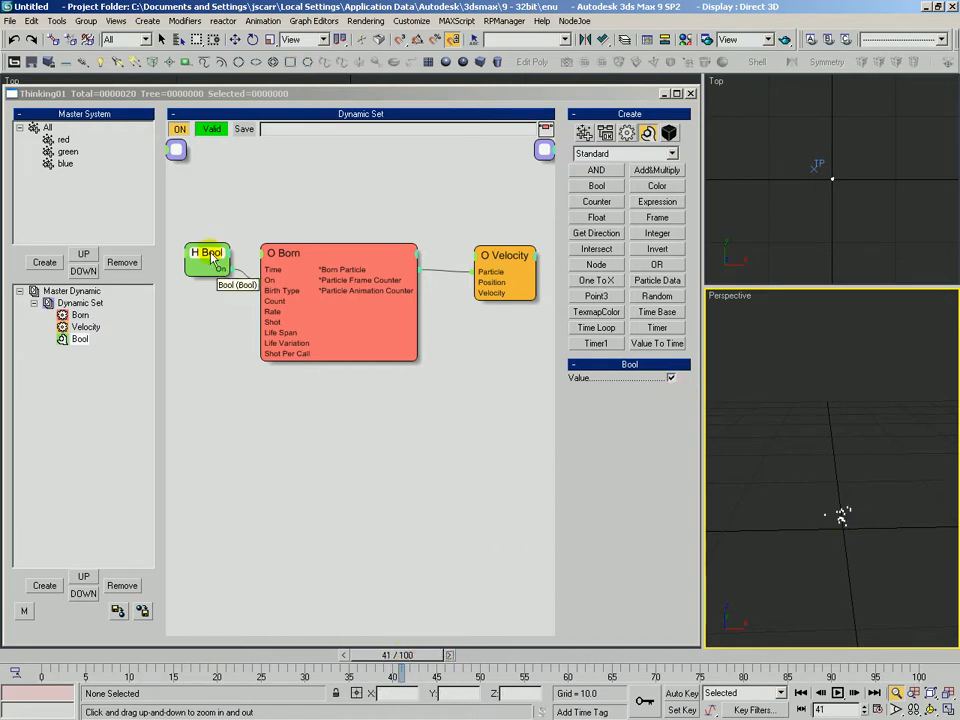
pyautogui.moveTo(398, 662); pyautogui.dragTo(439, 671)
pyautogui.hotkey('alt', 'z')
# Review Born's Pistol Shot setting and Master Dynamic's subsampling options, and scrub frames 2 to 14 to examine the emission.
pyautogui.click(323, 297)
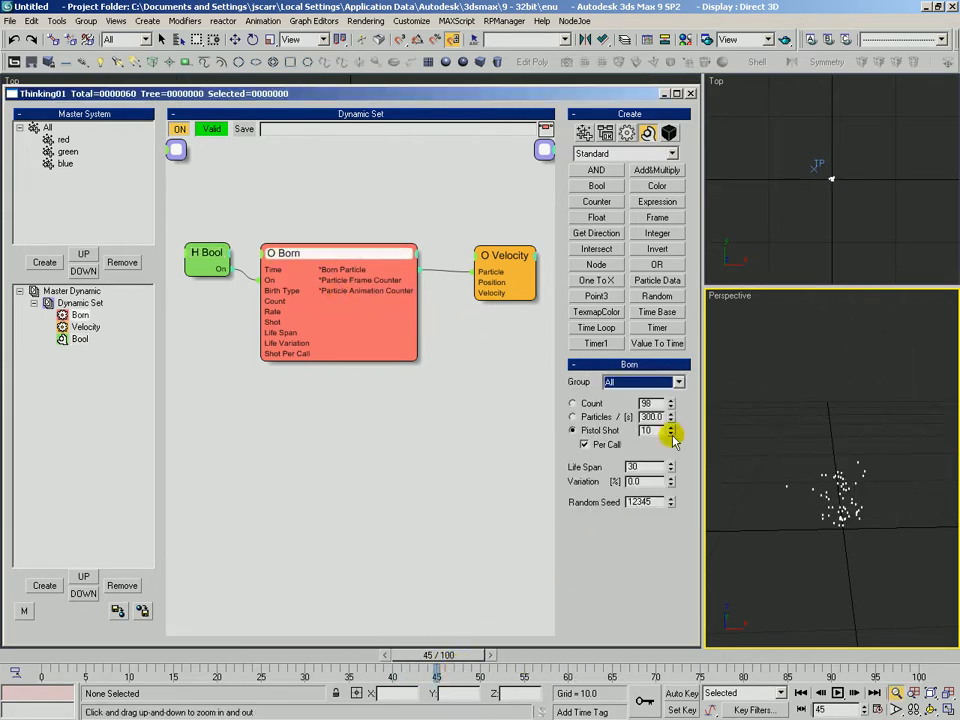
pyautogui.doubleClick(655, 430)
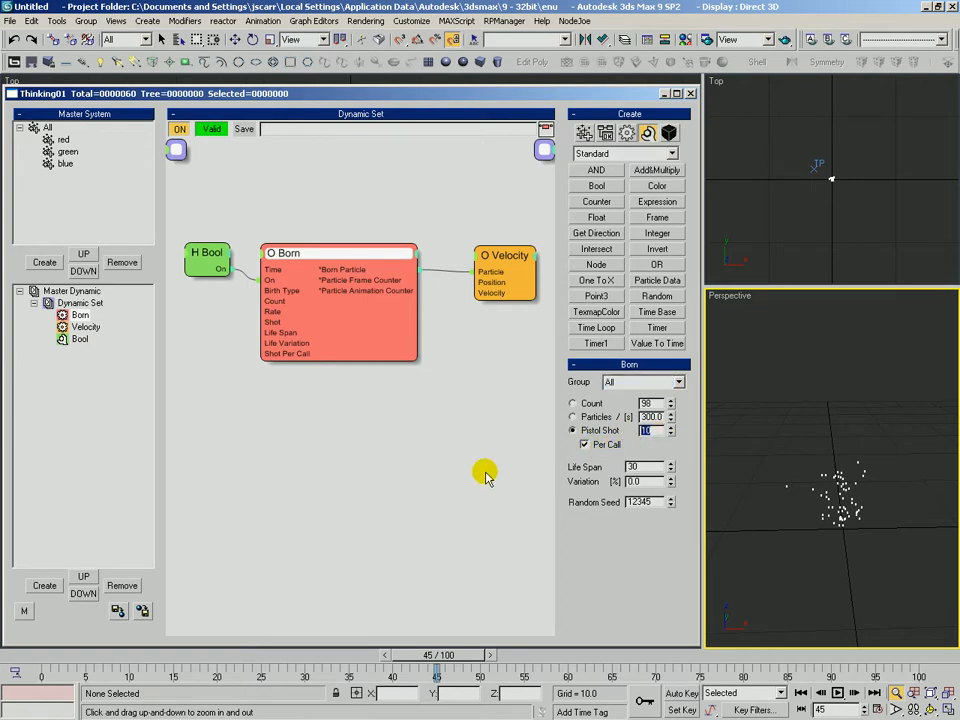
pyautogui.press('Tab')
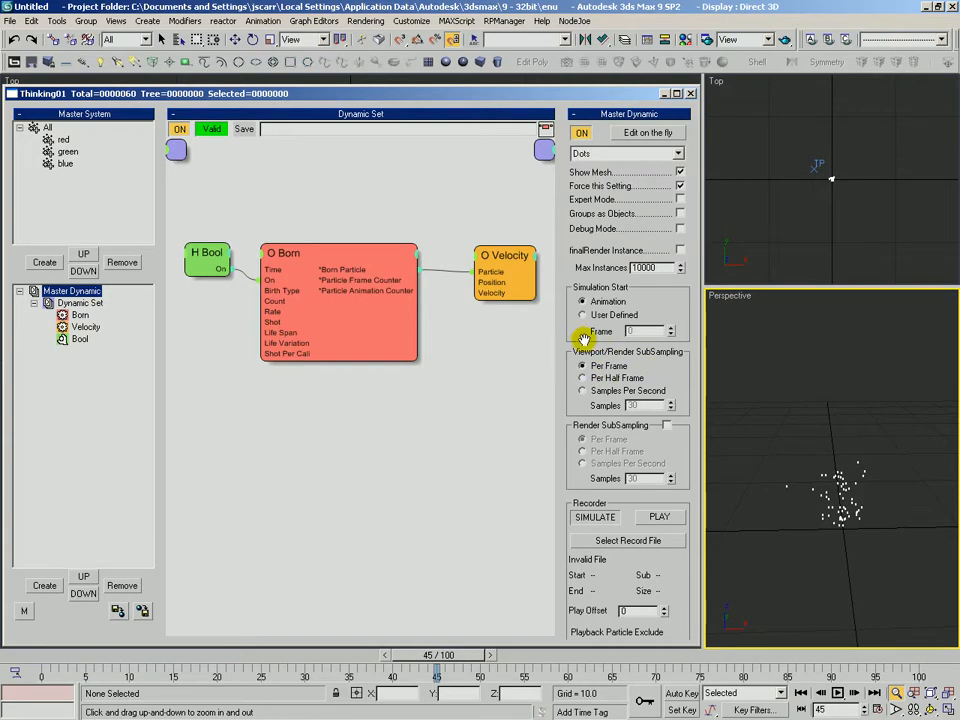
pyautogui.scroll(-2, 576, 330)
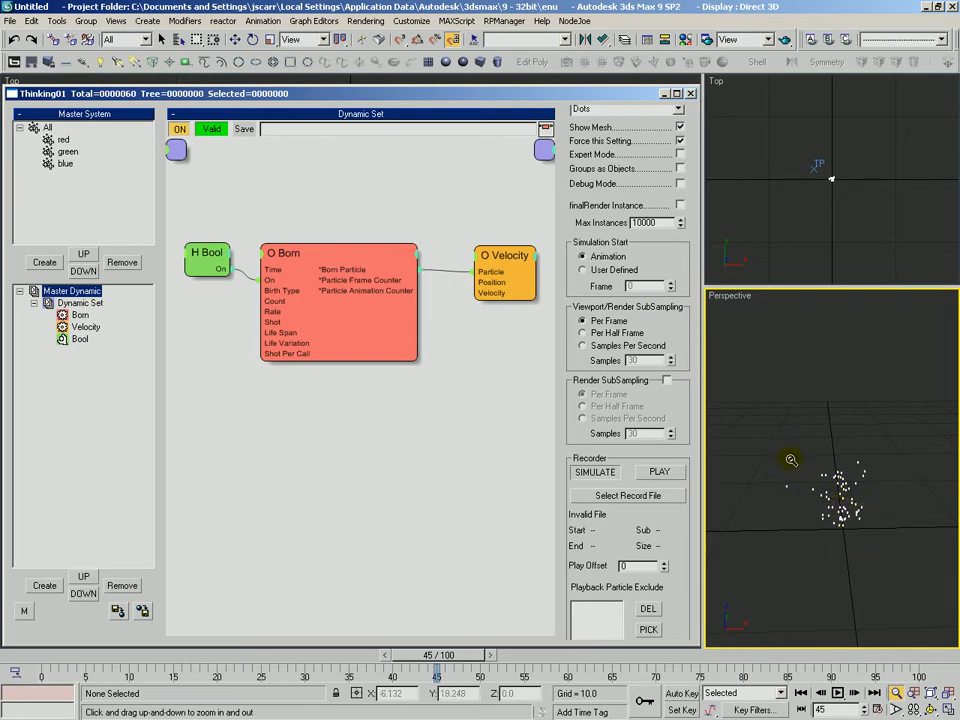
pyautogui.moveTo(25, 660); pyautogui.dragTo(75, 655)
pyautogui.hotkey('alt', 'z')
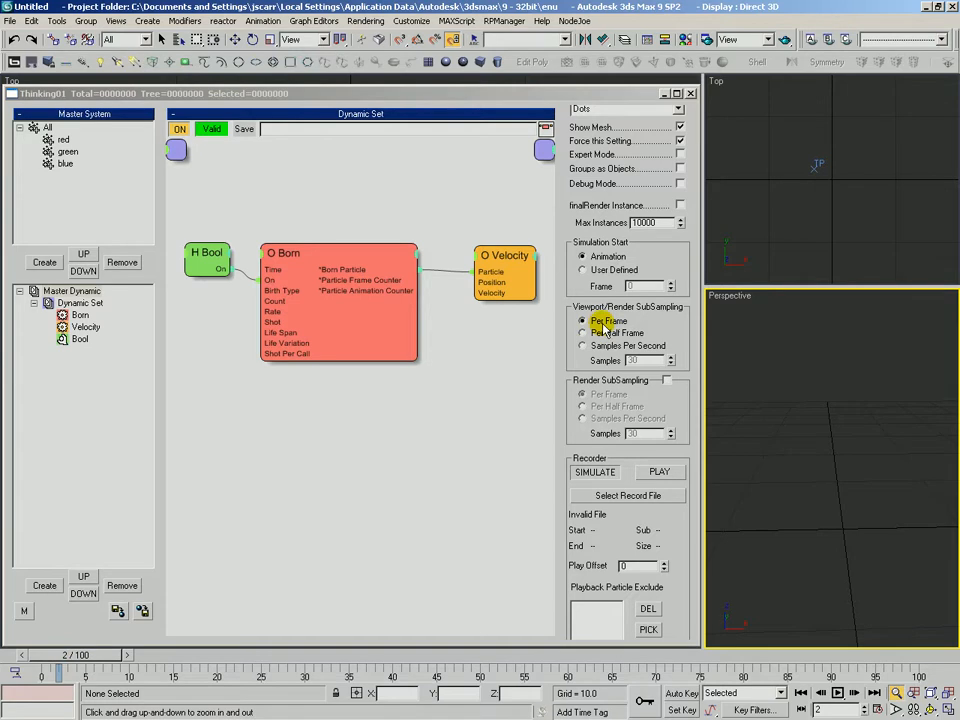
pyautogui.moveTo(101, 656); pyautogui.dragTo(209, 655)
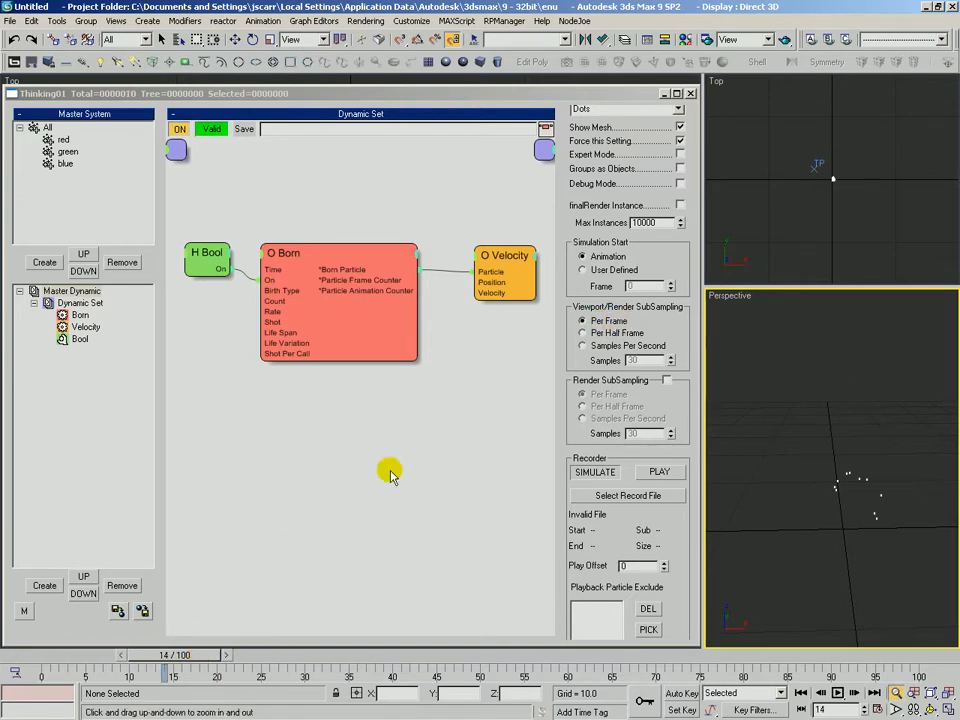
# Set the viewport/render subsampling to Per Half Frame and compare the particle emission at frames 10 and 11.
pyautogui.click(595, 335)
pyautogui.moveTo(154, 658)
pyautogui.mouseDown()
pyautogui.moveTo(67, 676)
pyautogui.moveTo(128, 676)
pyautogui.moveTo(69, 656)
pyautogui.moveTo(142, 655)
pyautogui.mouseUp()
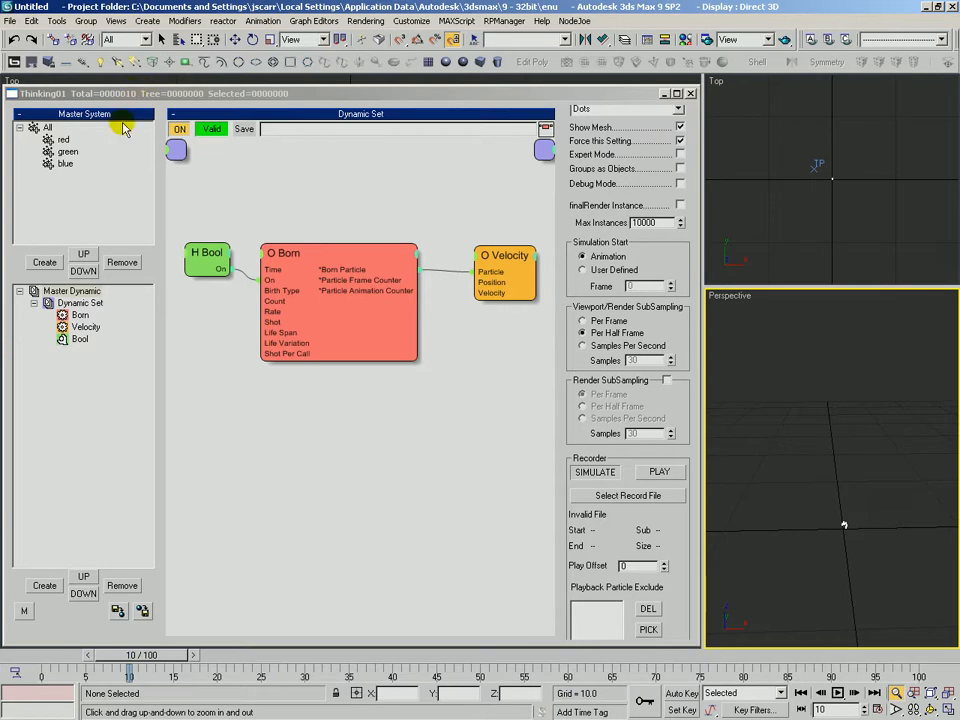
pyautogui.moveTo(148, 662); pyautogui.dragTo(156, 662)
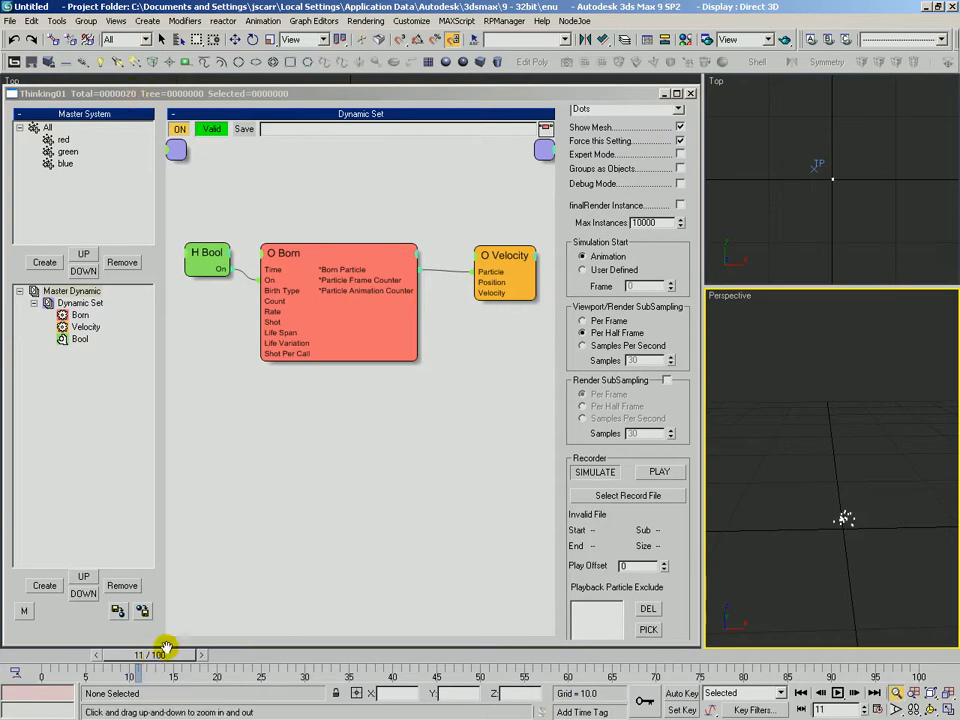
pyautogui.click(130, 94)
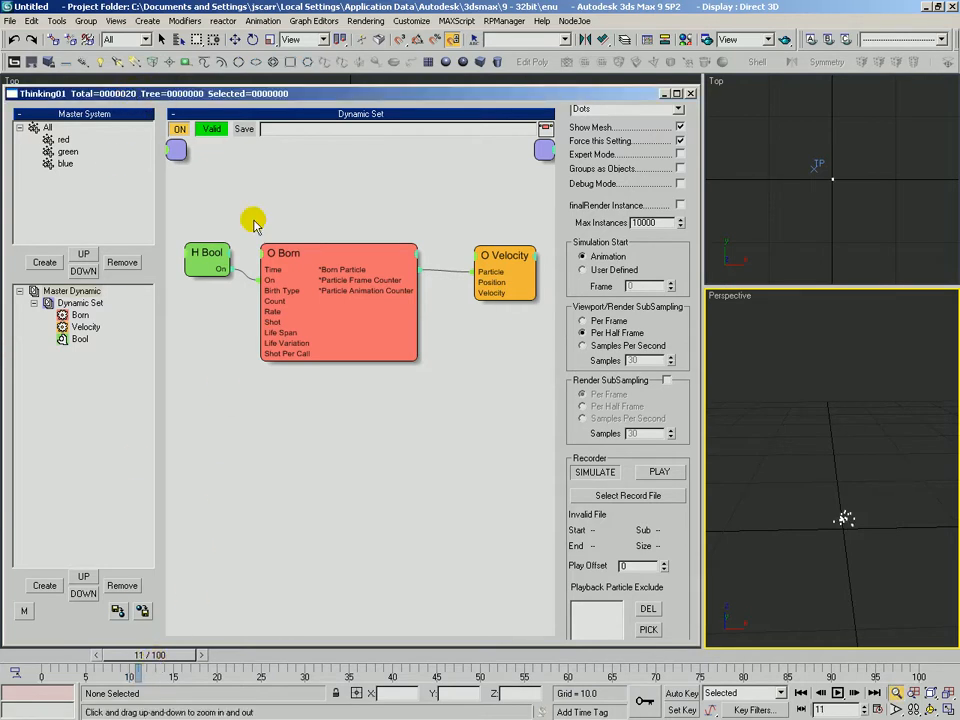
pyautogui.moveTo(135, 655); pyautogui.dragTo(137, 660)
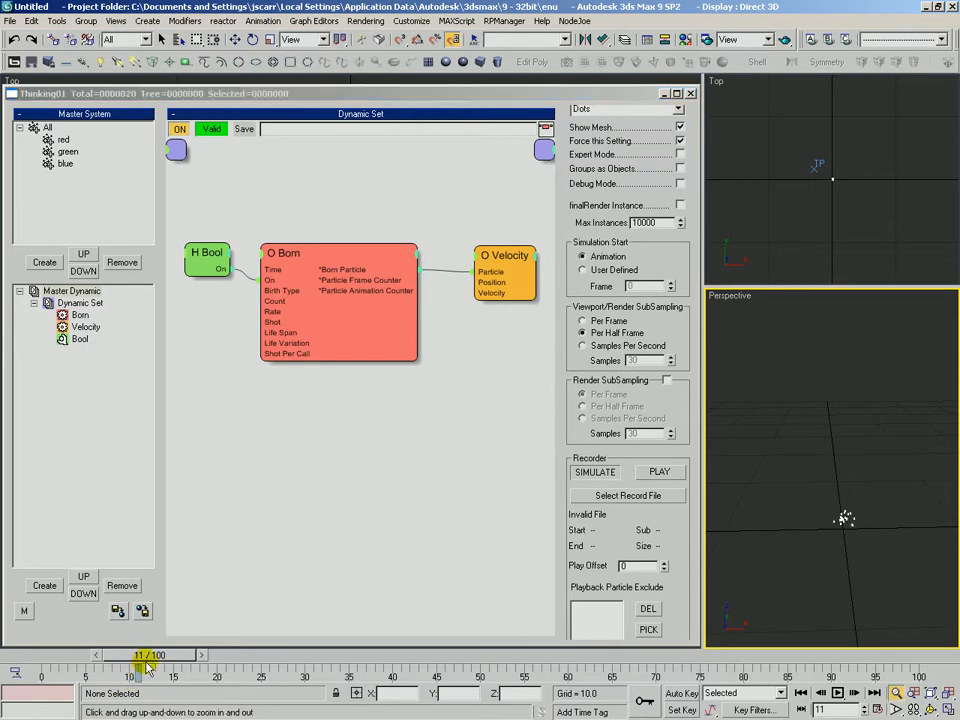
pyautogui.click(352, 250)
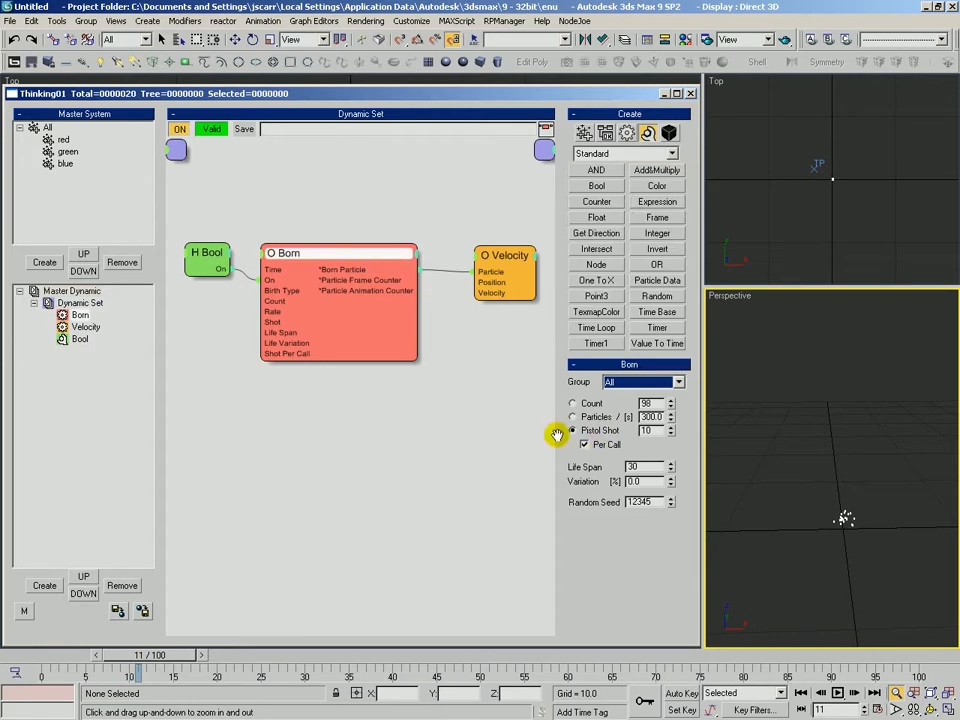
# Set Master Dynamic's viewport/render subsampling to 4800 samples per second and preview the emission up to frame 20.
pyautogui.click(70, 291)
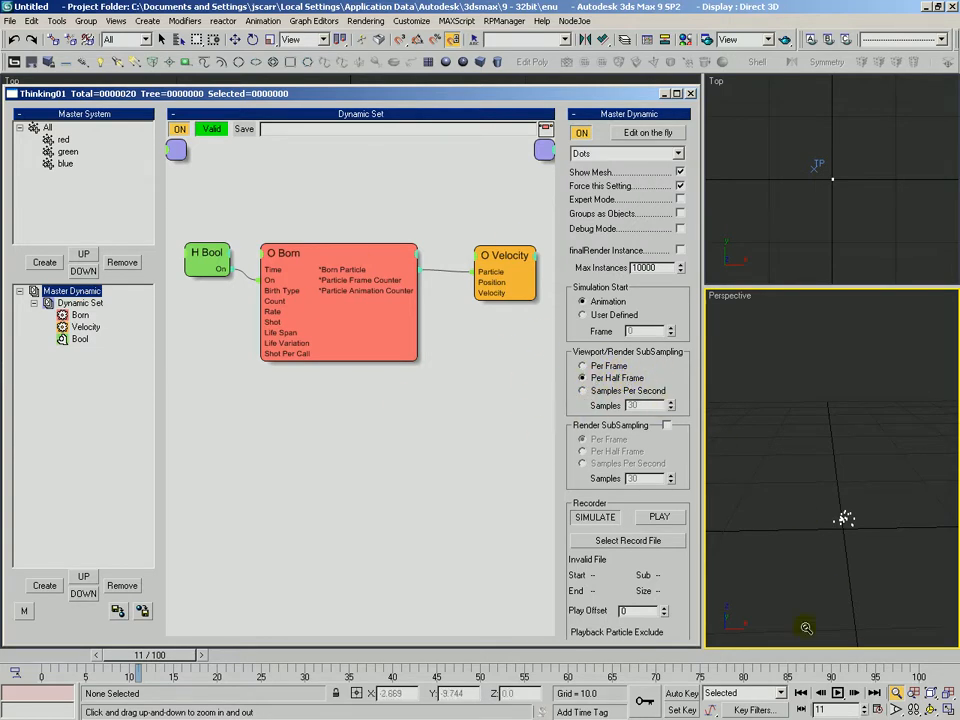
pyautogui.click(583, 391)
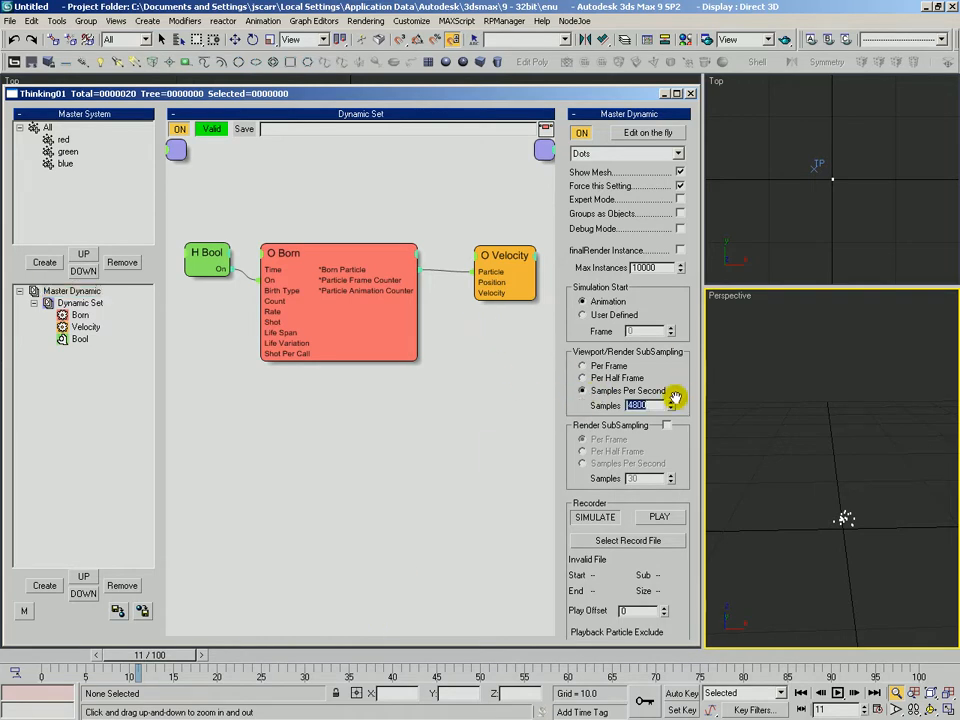
pyautogui.moveTo(150, 655); pyautogui.dragTo(225, 677)
pyautogui.hotkey('alt', 'z')
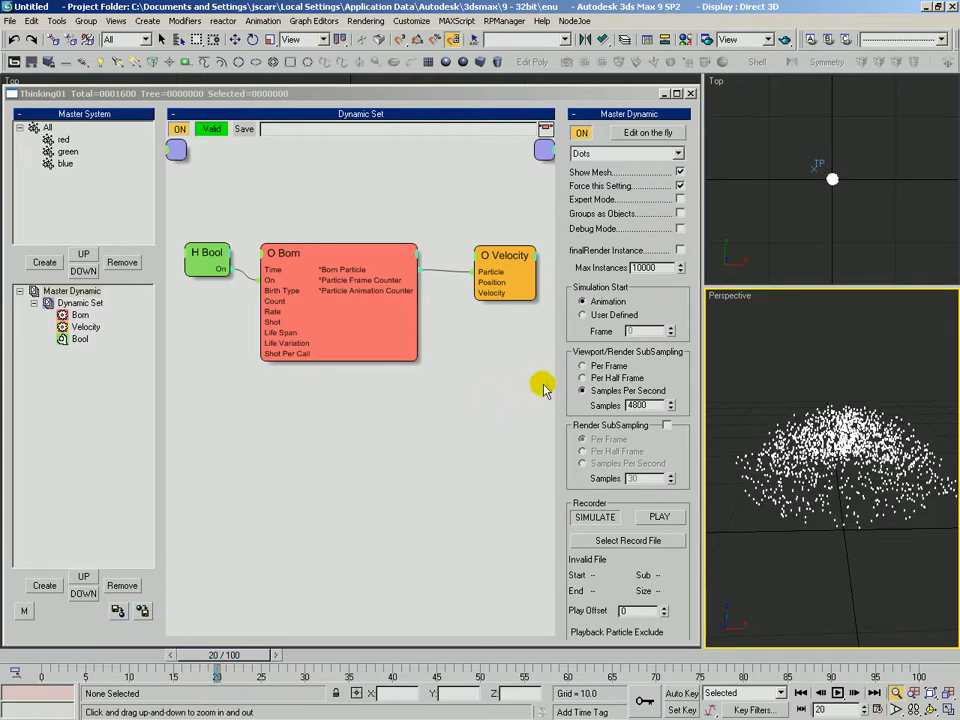
# Switch Born's emission type to Count and on to Particles/[s], checking the particles around frame 16.
pyautogui.moveTo(338, 254); pyautogui.dragTo(348, 253)
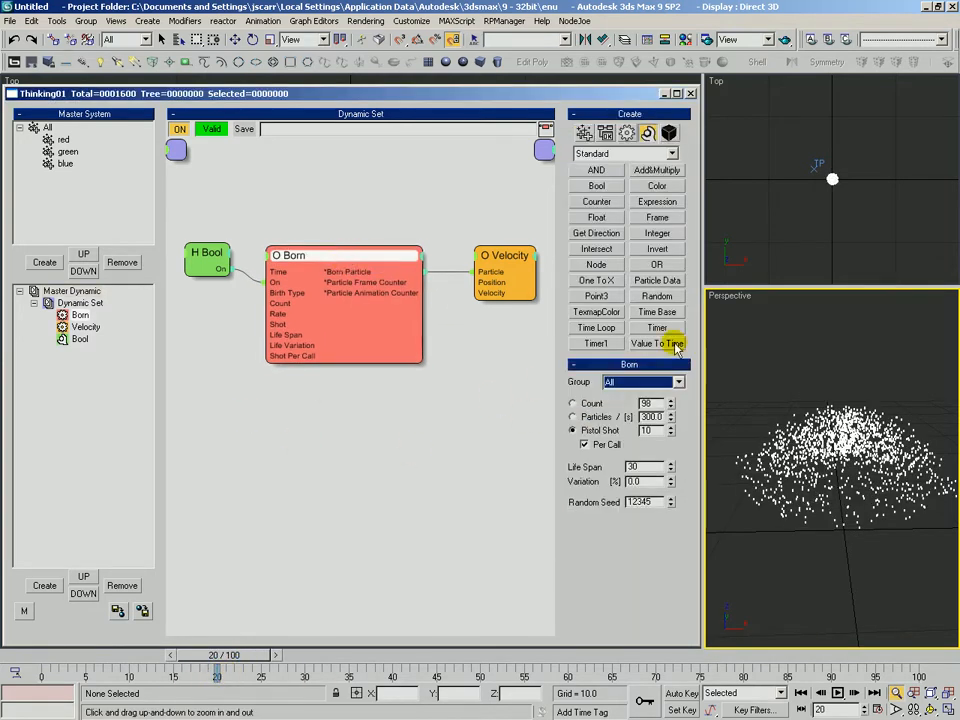
pyautogui.doubleClick(647, 402)
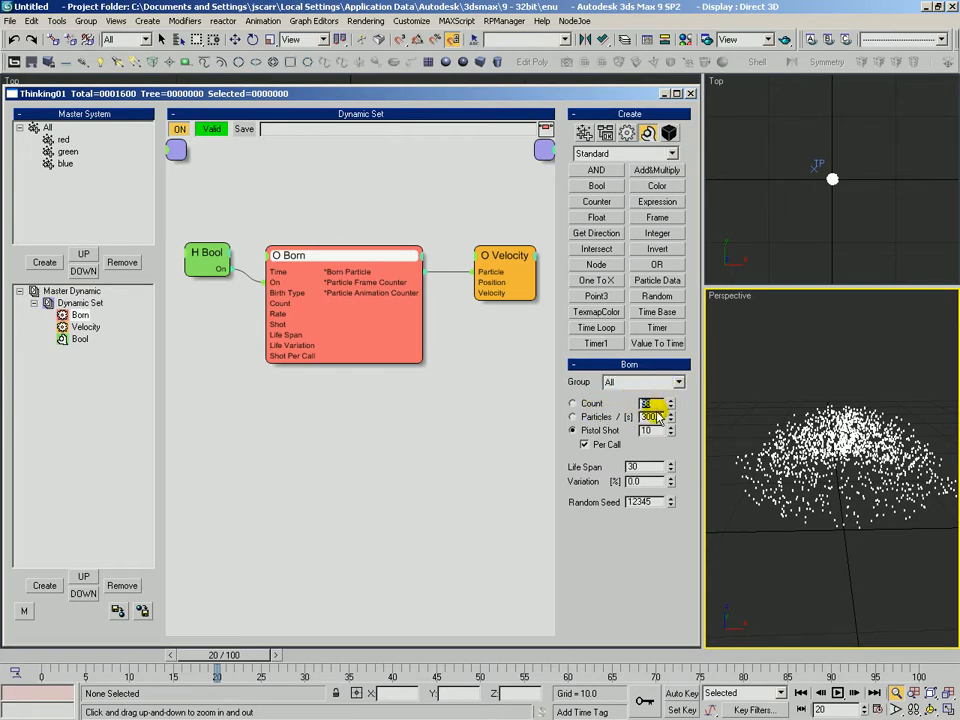
pyautogui.click(572, 403)
pyautogui.moveTo(200, 655)
pyautogui.mouseDown()
pyautogui.moveTo(90, 658)
pyautogui.moveTo(253, 667)
pyautogui.moveTo(146, 654)
pyautogui.moveTo(123, 671)
pyautogui.moveTo(186, 671)
pyautogui.mouseUp()
pyautogui.hotkey('alt', 'z')
pyautogui.click(573, 417)
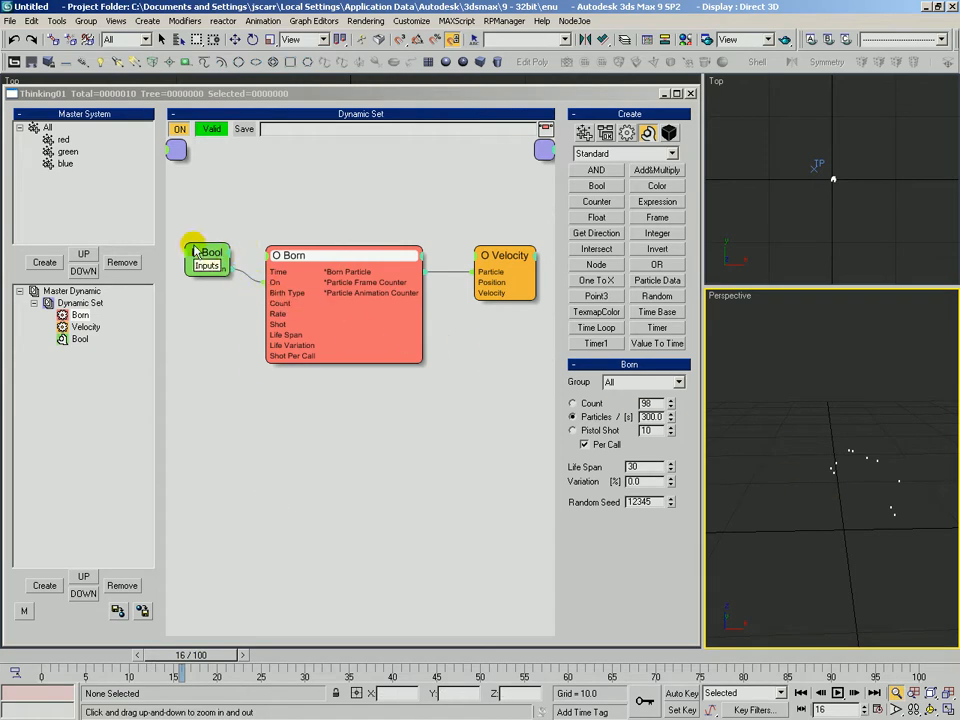
# Disconnect the Bool helper from Born's On input and set the emission type to Pistol Shot, checking frames 19 and 13.
pyautogui.click(269, 284)
pyautogui.moveTo(150, 657); pyautogui.dragTo(209, 667)
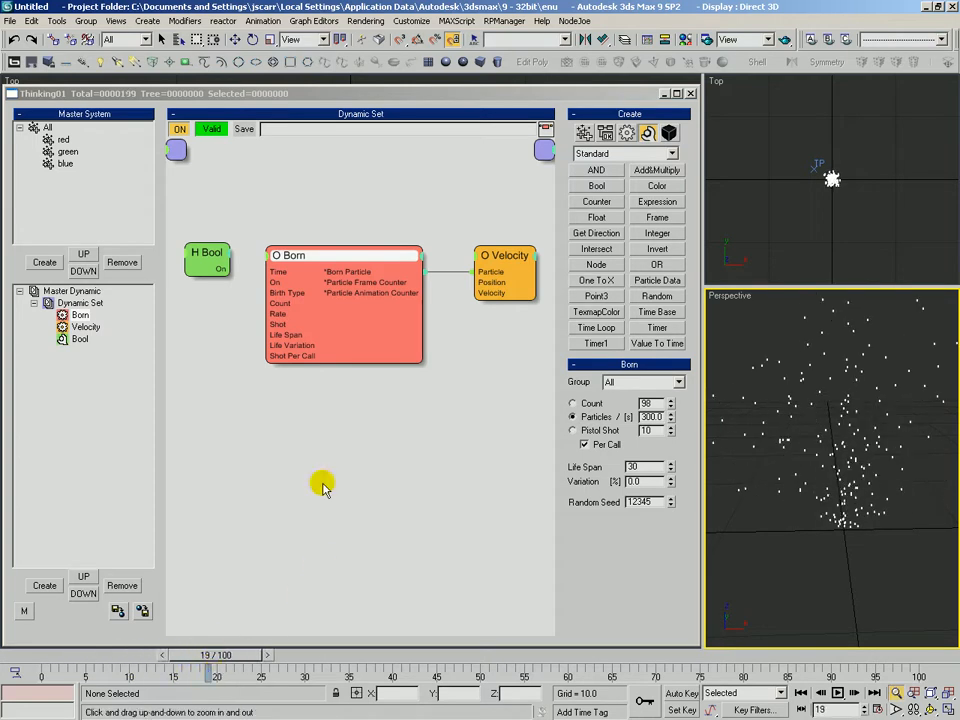
pyautogui.click(576, 433)
pyautogui.moveTo(214, 660); pyautogui.dragTo(166, 655)
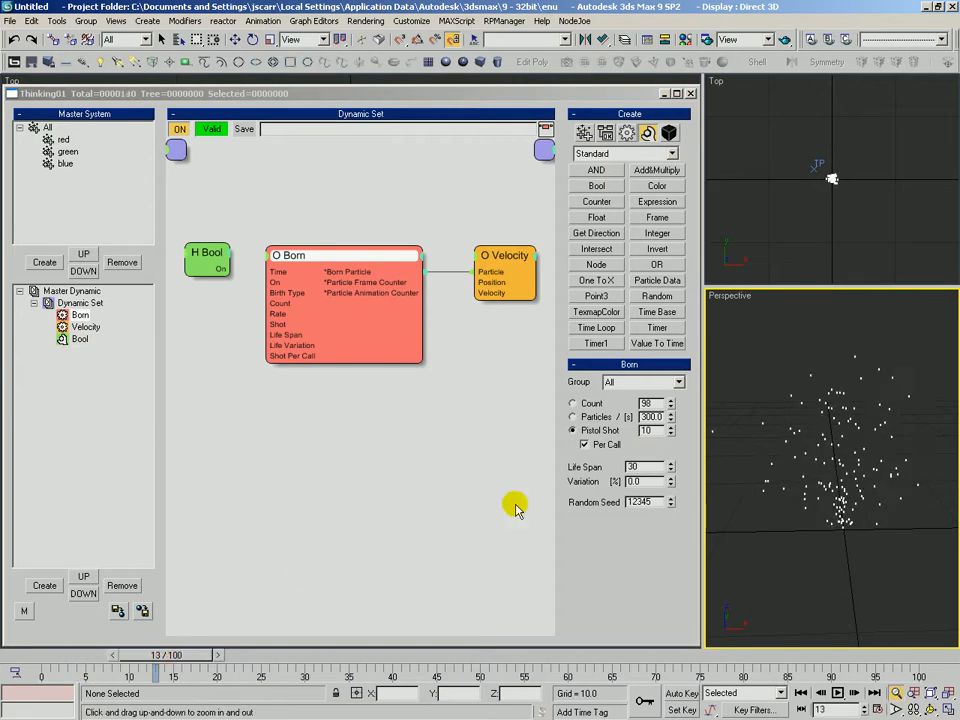
# Compare Born's Pistol Shot emission with Per Call disabled and re-enabled, checking the particles at frames 7 and 12.
pyautogui.click(588, 444)
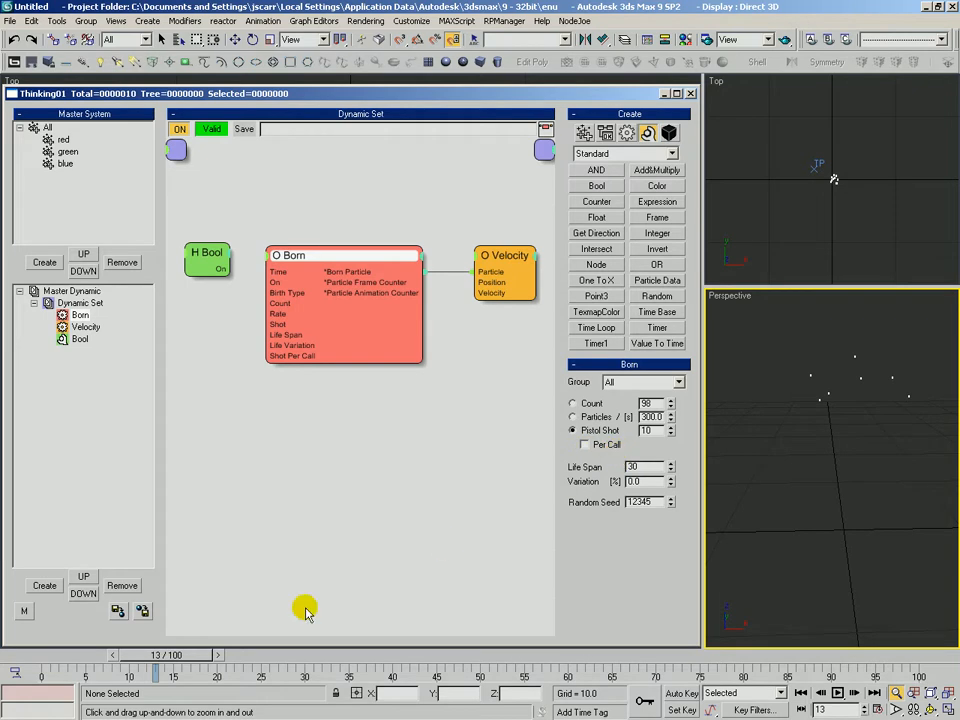
pyautogui.moveTo(172, 662); pyautogui.dragTo(134, 660)
pyautogui.hotkey('alt', 'z')
pyautogui.click(603, 444)
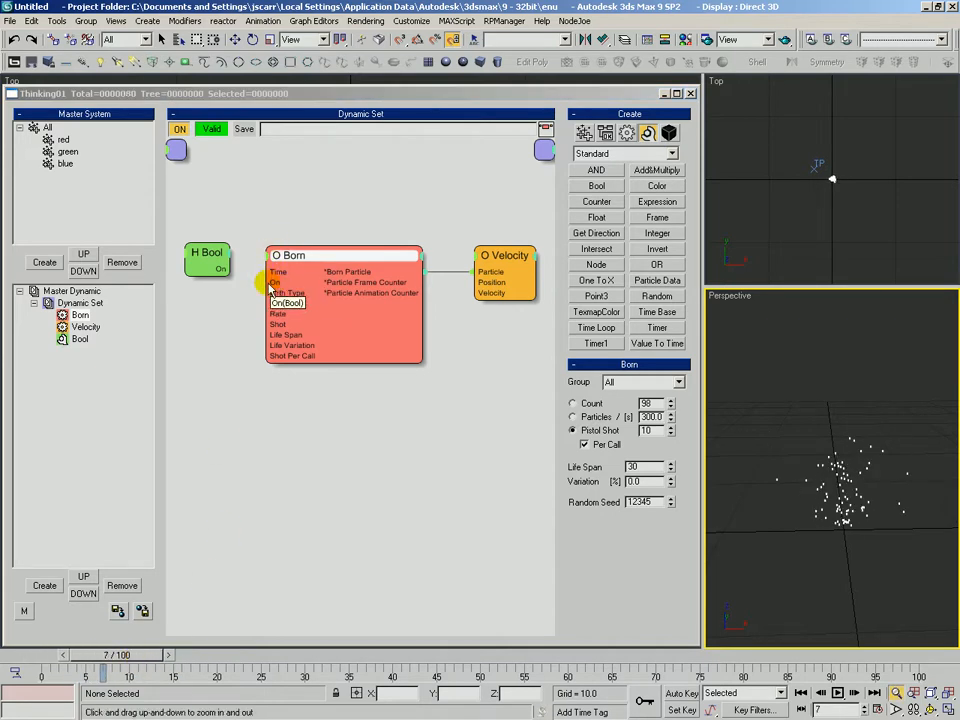
pyautogui.moveTo(290, 280); pyautogui.dragTo(291, 283)
pyautogui.moveTo(137, 656); pyautogui.dragTo(179, 657)
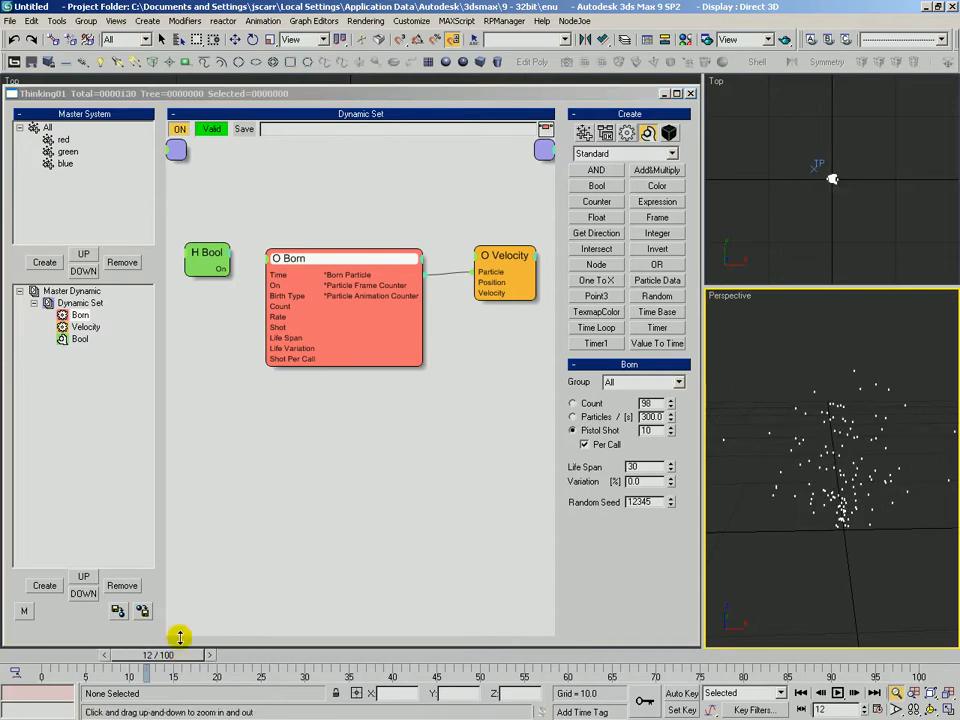
# Move the Bool helper up above the Born node in the Dynamic Set and orbit the Perspective view slightly.
pyautogui.click(228, 198)
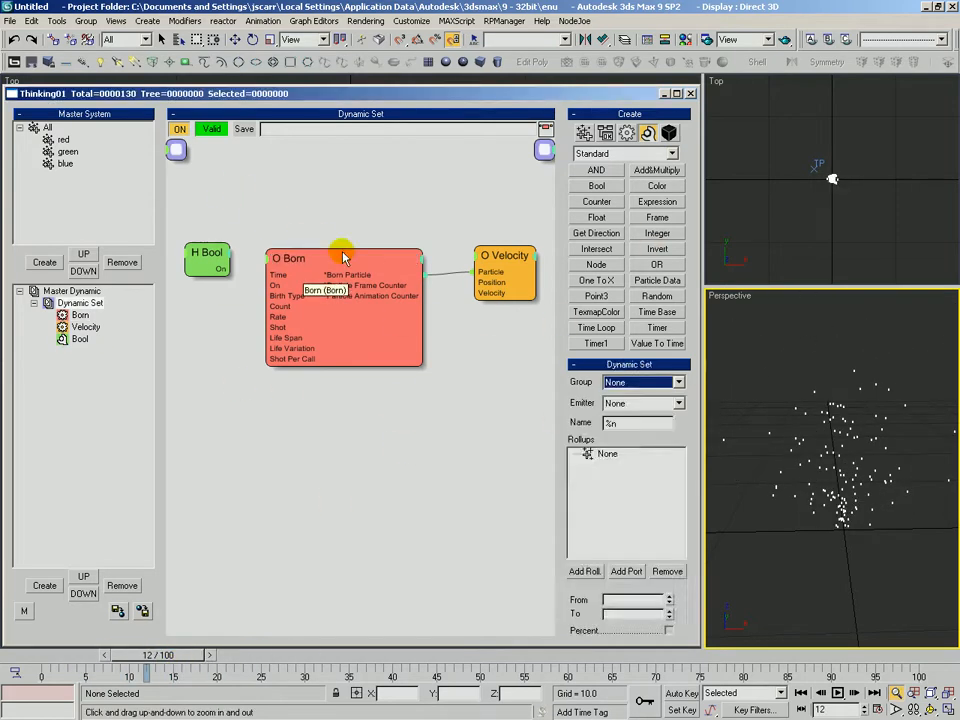
pyautogui.moveTo(332, 258); pyautogui.dragTo(331, 254)
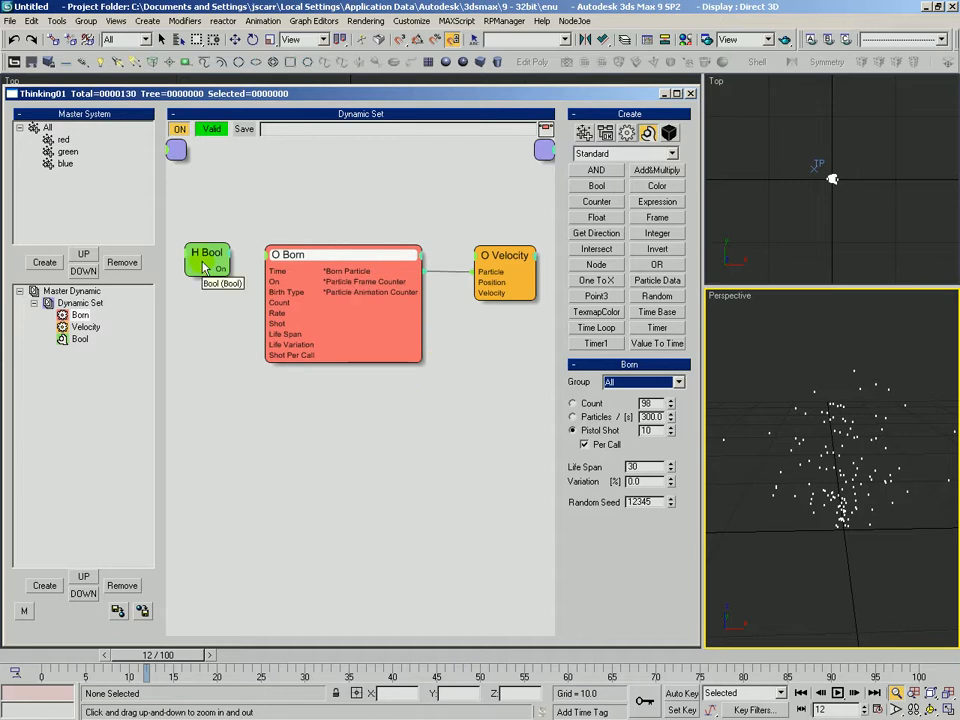
pyautogui.moveTo(205, 258); pyautogui.dragTo(208, 209)
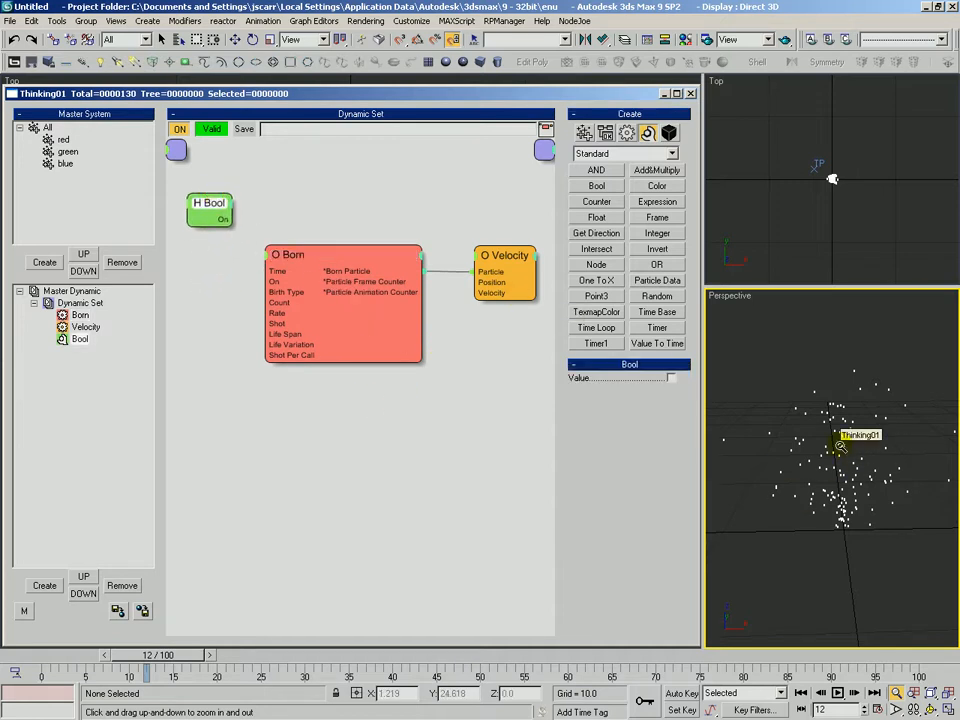
pyautogui.hotkey('ctrl', 'r')
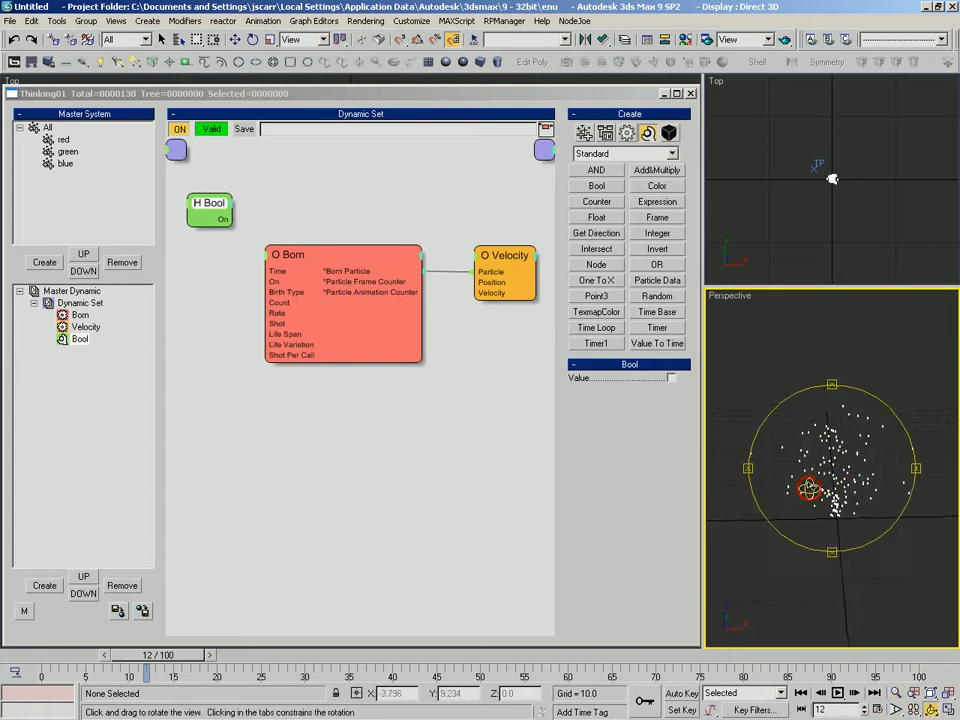
pyautogui.moveTo(816, 484); pyautogui.dragTo(792, 467)
pyautogui.rightClick(792, 467)
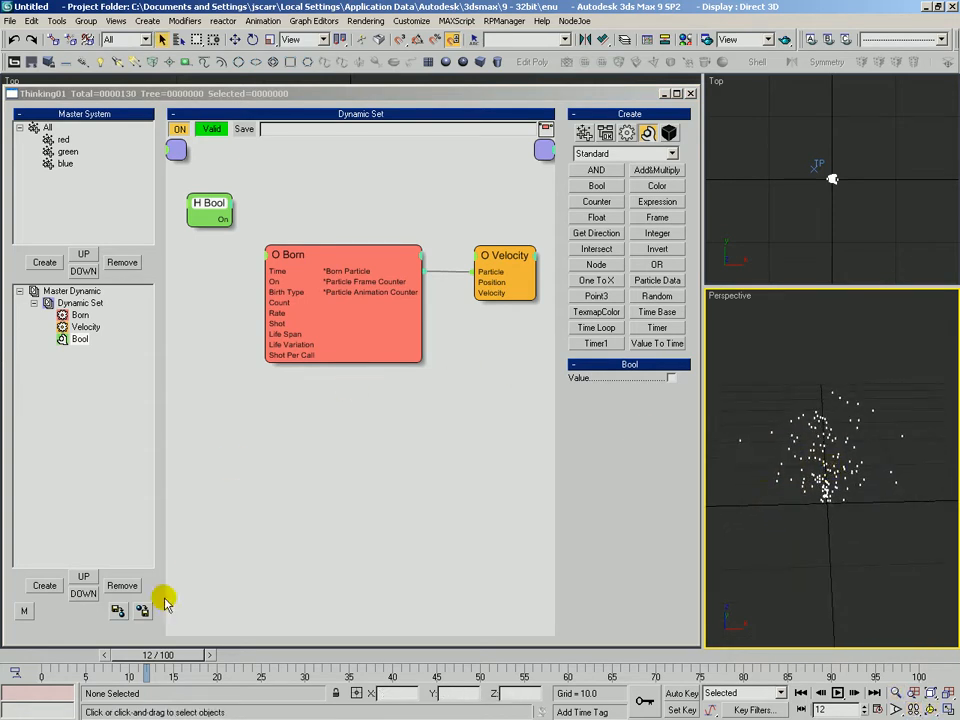
# Display the Generator operators available for creation and shift the Born node closer to the Bool helper.
pyautogui.click(626, 133)
pyautogui.click(620, 153)
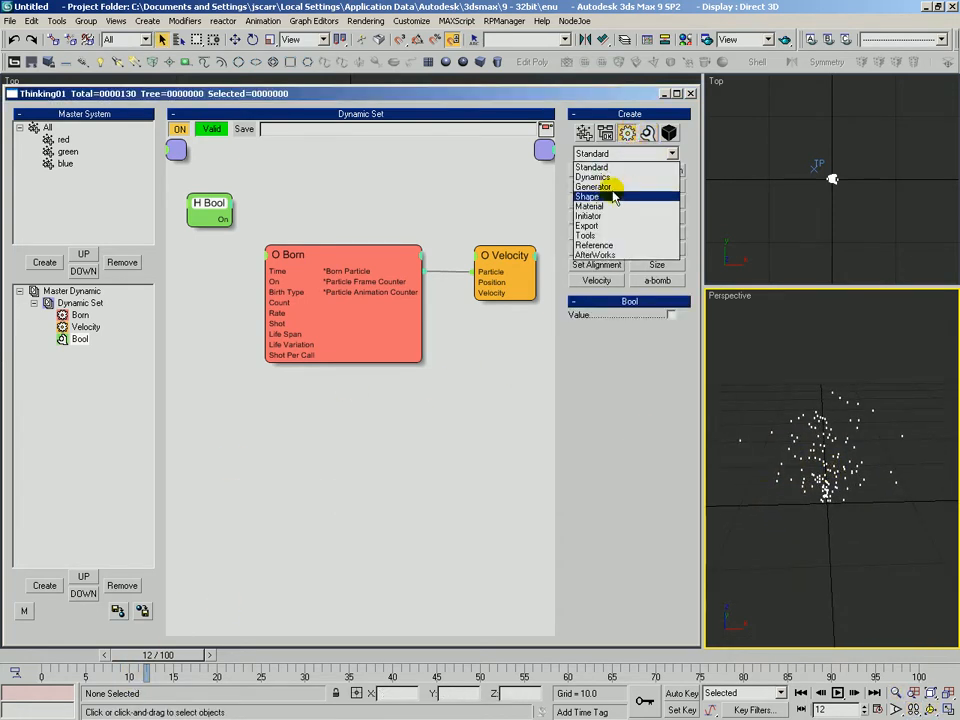
pyautogui.click(604, 188)
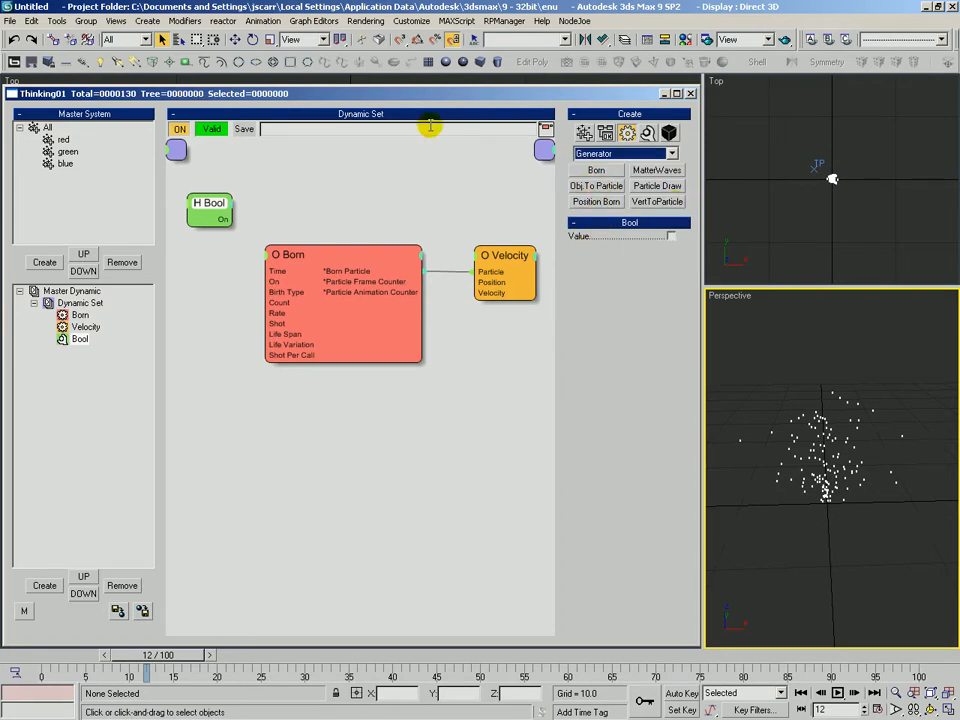
pyautogui.moveTo(338, 250); pyautogui.dragTo(293, 256)
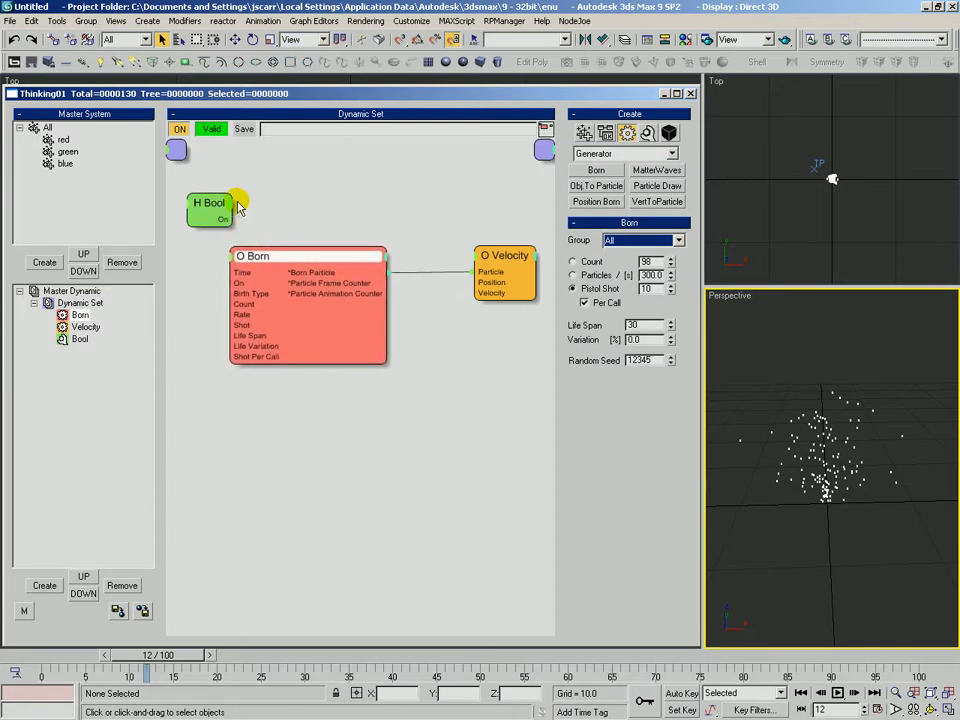
# Delete the Bool helper and Velocity operator from the Dynamic Set, and collapse Born so its ports are hidden.
pyautogui.click(218, 205)
pyautogui.press('Delete')
pyautogui.press('Delete')
pyautogui.moveTo(318, 256); pyautogui.dragTo(276, 195)
pyautogui.doubleClick(276, 195)
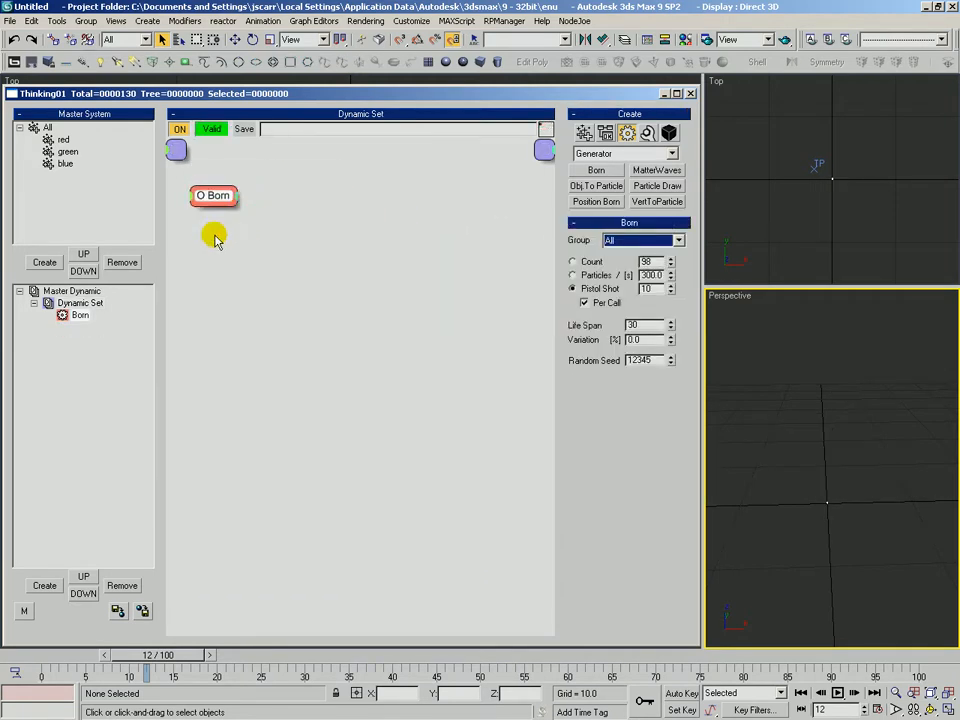
# Expose Born's Born Particle, Particle Frame Counter and Particle Animation Counter outputs.
pyautogui.click(246, 211)
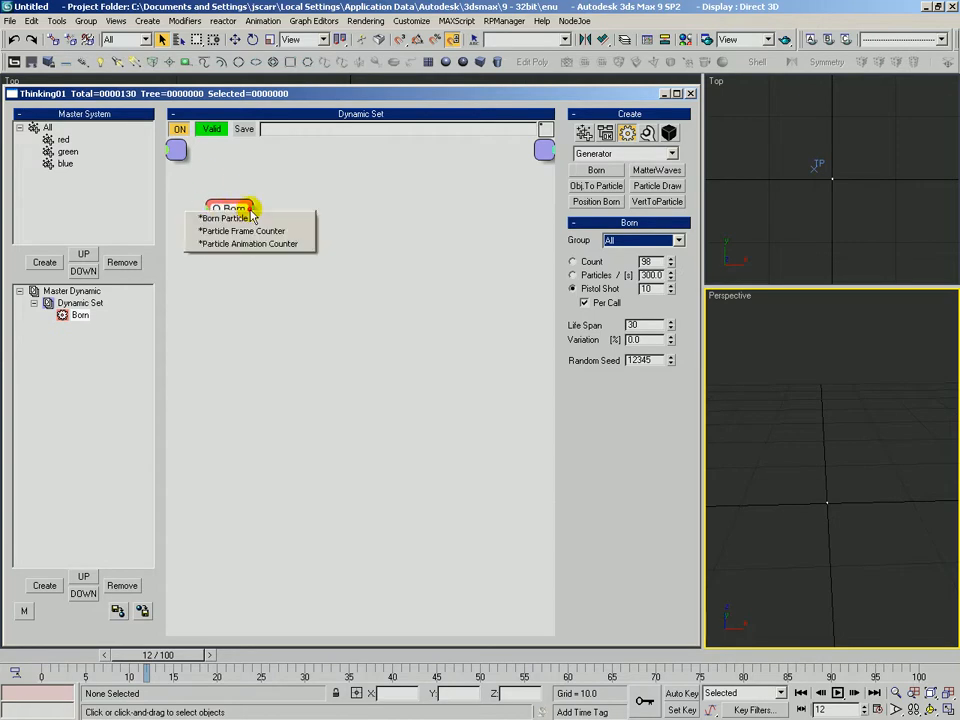
pyautogui.click(228, 218)
pyautogui.click(257, 229)
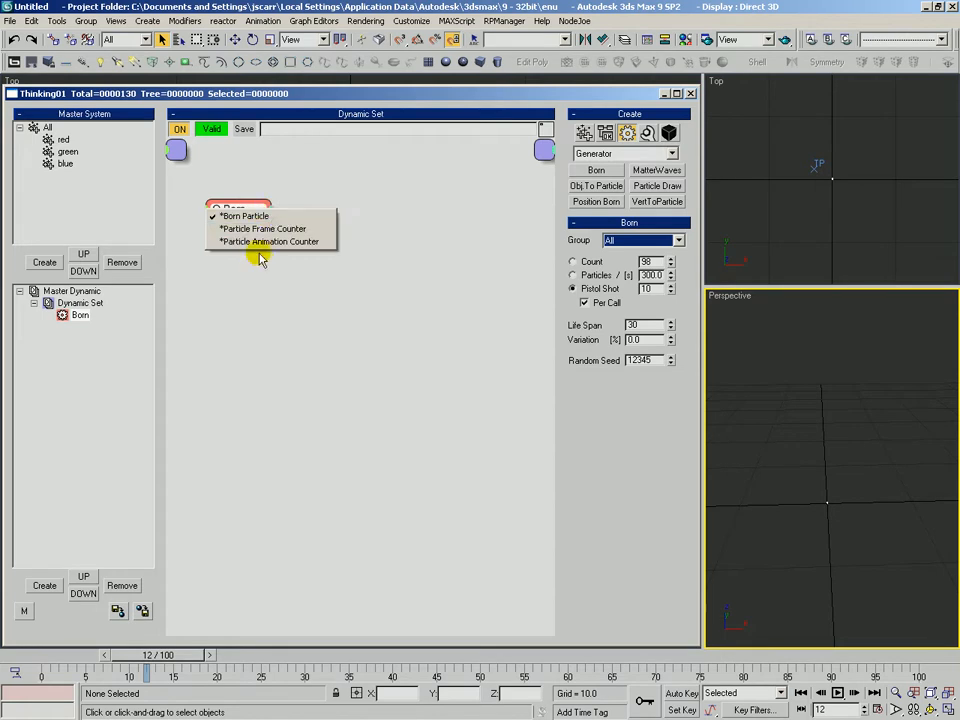
pyautogui.click(245, 230)
pyautogui.click(305, 212)
pyautogui.click(293, 241)
pyautogui.moveTo(268, 210); pyautogui.dragTo(263, 210)
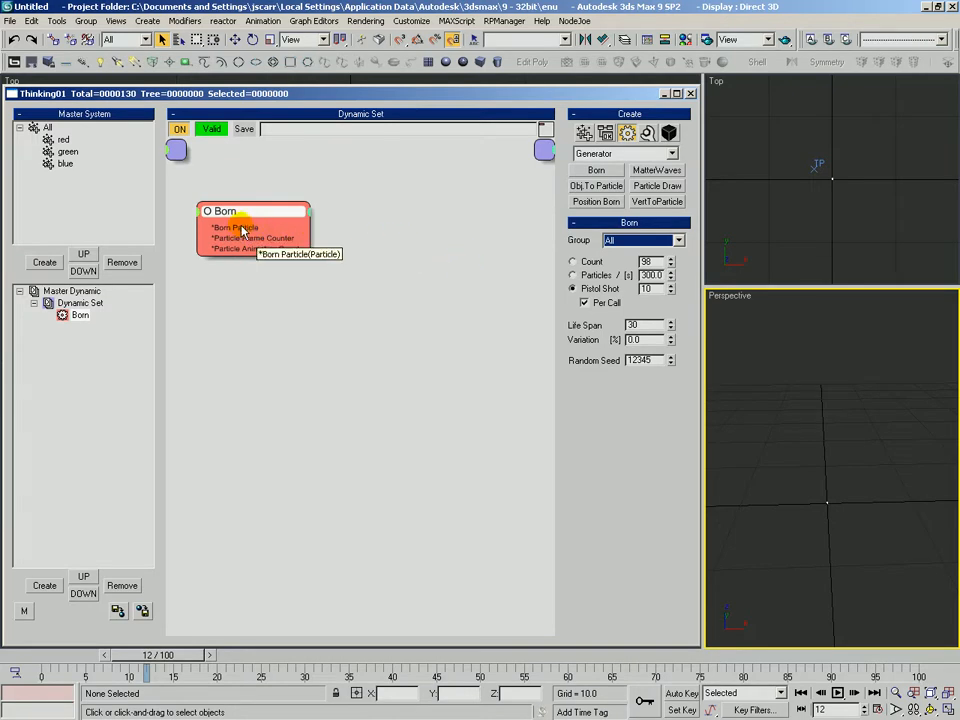
pyautogui.moveTo(309, 227); pyautogui.dragTo(274, 224)
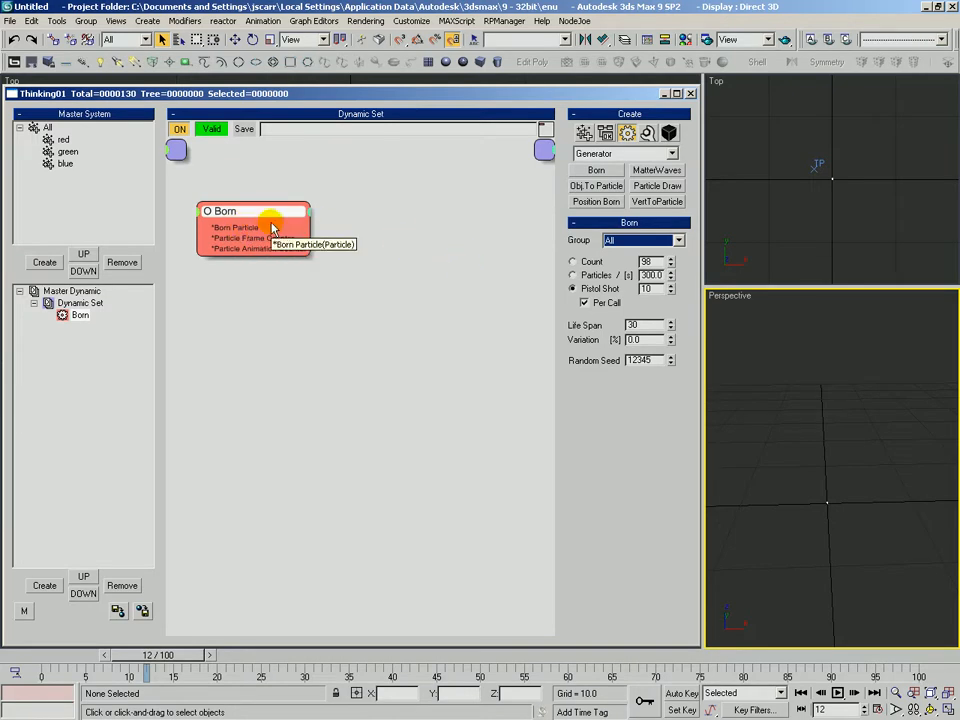
# Add a Standard Velocity operator beside Born and connect the Born Particle output to its Particle input.
pyautogui.click(623, 154)
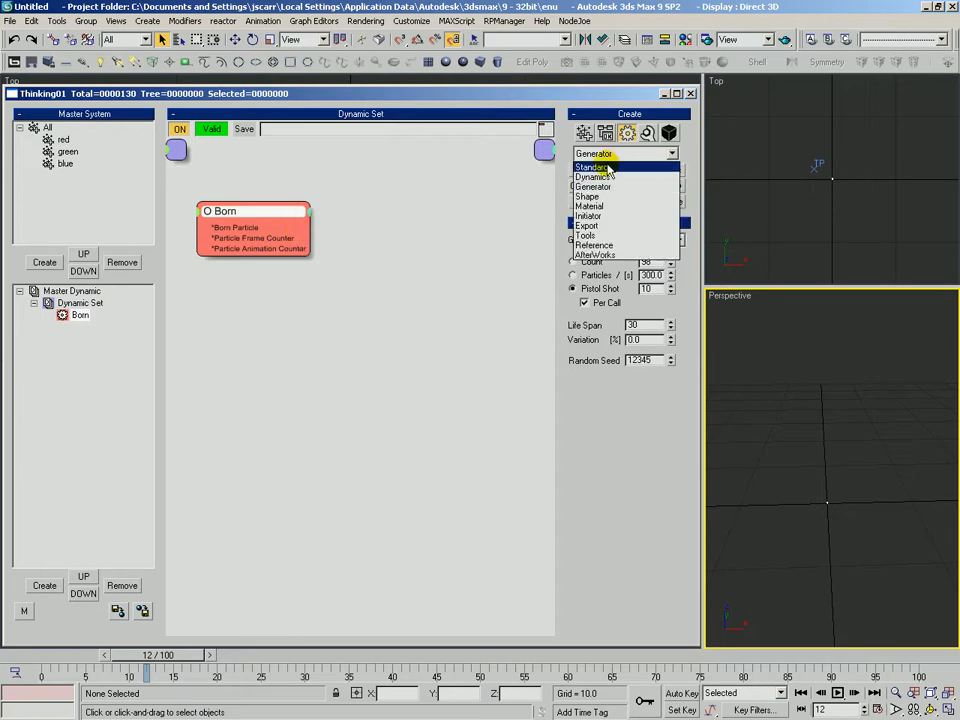
pyautogui.click(633, 162)
pyautogui.click(607, 279)
pyautogui.click(388, 188)
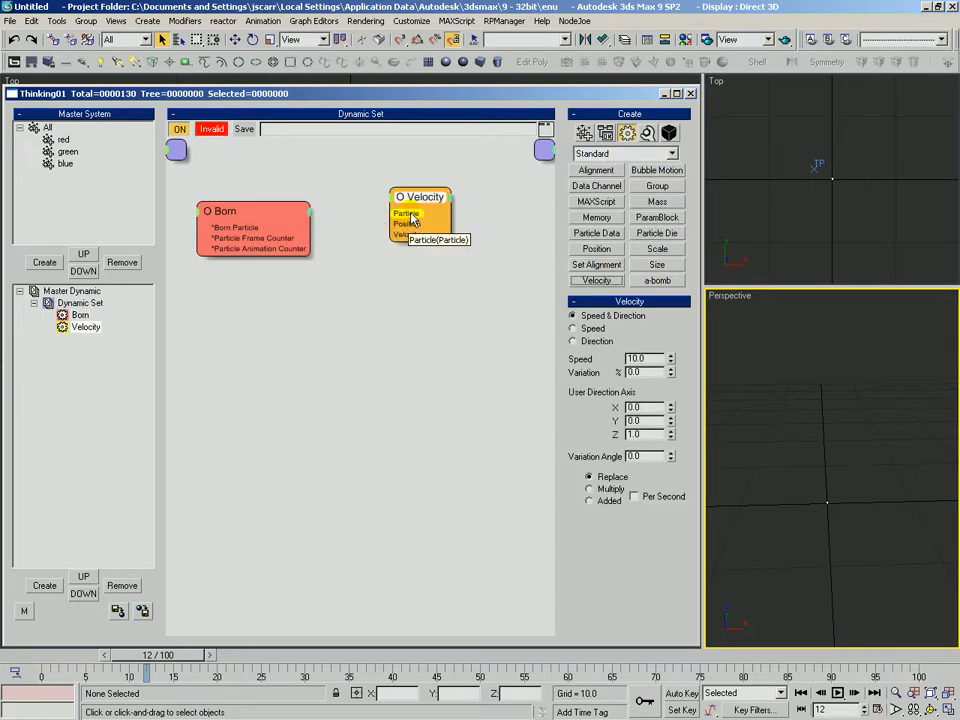
pyautogui.moveTo(309, 228); pyautogui.dragTo(423, 216)
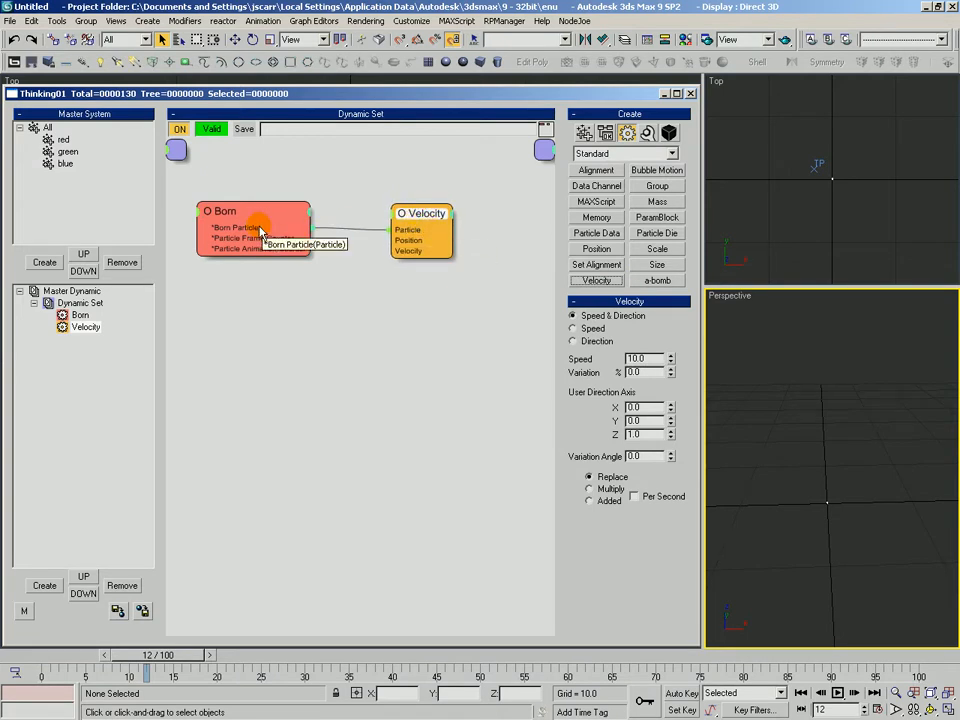
# Create a second Dynamic Set under Master Dynamic and add the red group node to it.
pyautogui.click(66, 292)
pyautogui.click(44, 585)
pyautogui.click(68, 339)
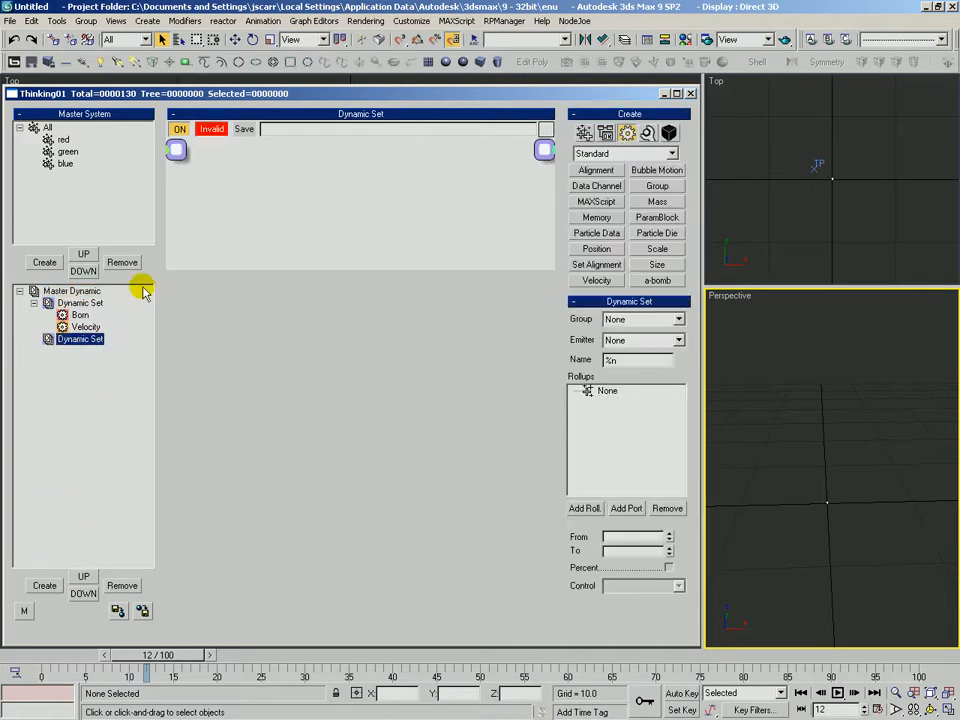
pyautogui.click(584, 132)
pyautogui.click(625, 171)
pyautogui.click(208, 182)
# Add a Velocity operator to the second Dynamic Set and connect the red group's Particle output to its Particle input.
pyautogui.click(626, 133)
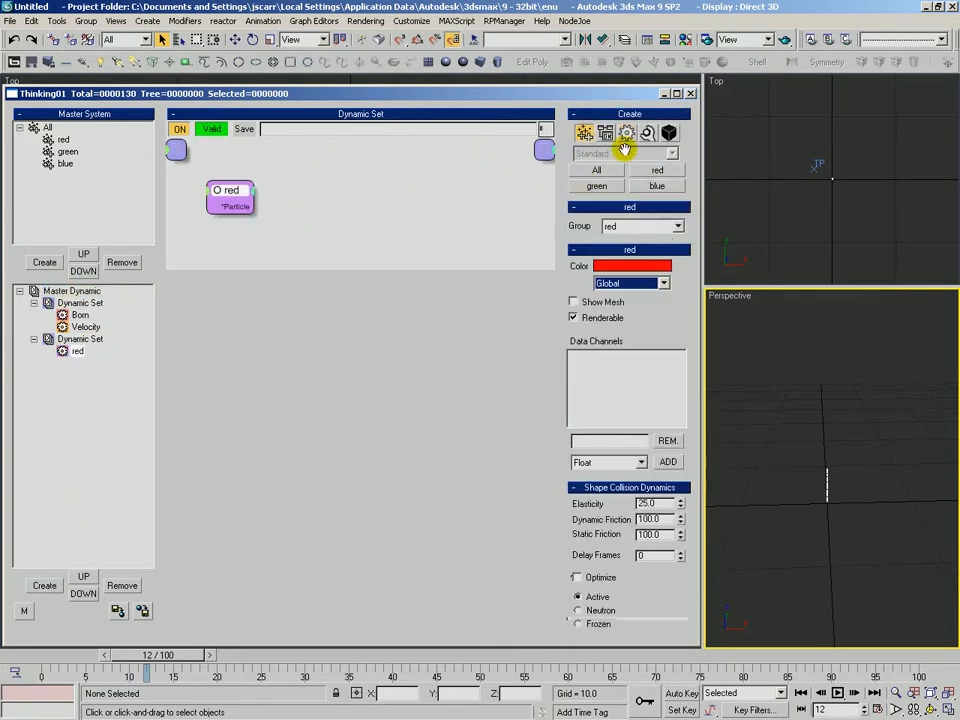
pyautogui.click(596, 280)
pyautogui.click(360, 181)
pyautogui.moveTo(257, 206)
pyautogui.mouseDown()
pyautogui.moveTo(356, 210)
pyautogui.moveTo(386, 199)
pyautogui.mouseUp()
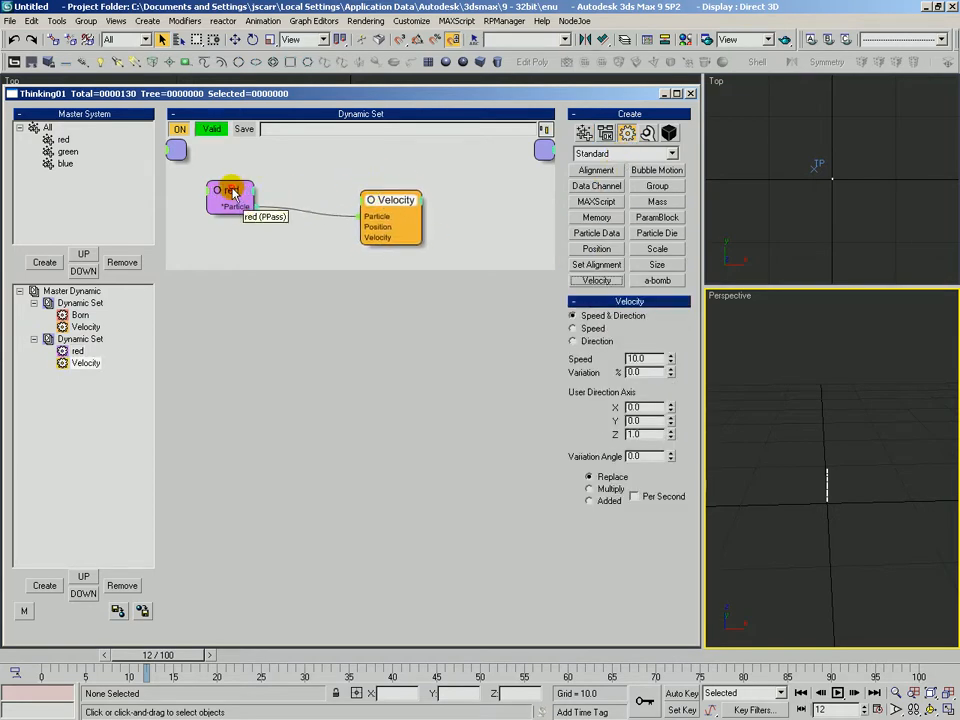
# Rearrange the red and Velocity nodes and enlarge the second Dynamic Set's work area.
pyautogui.moveTo(236, 189); pyautogui.dragTo(264, 197)
pyautogui.moveTo(225, 162); pyautogui.dragTo(322, 216)
pyautogui.moveTo(433, 268); pyautogui.dragTo(420, 317)
pyautogui.click(260, 228)
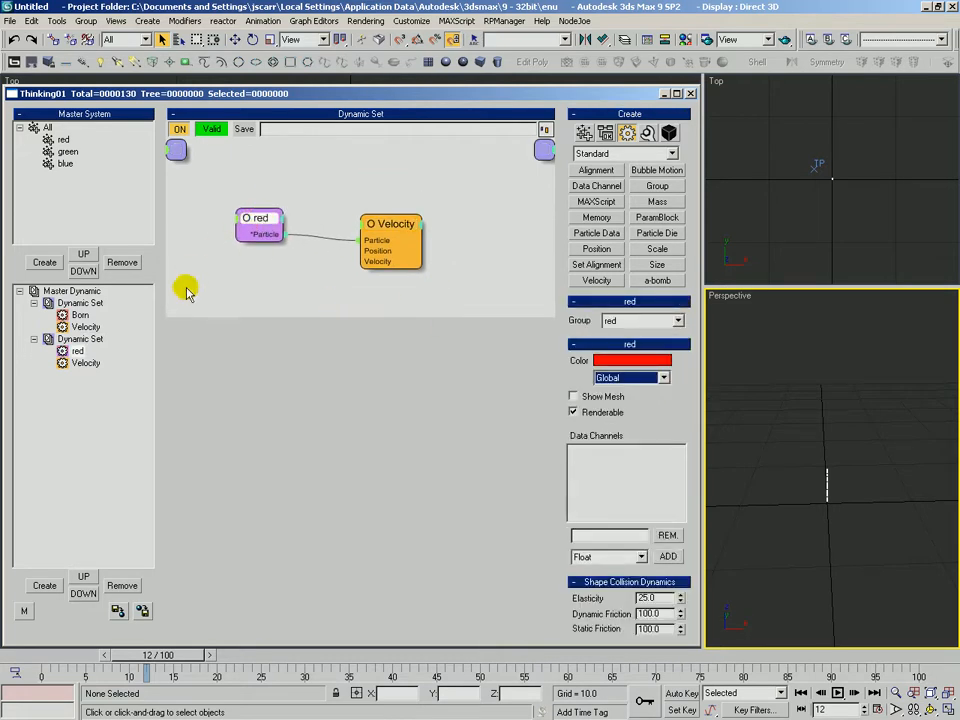
# Review the Master Dynamic settings and the first Dynamic Set, shifting its Velocity node slightly away from Born.
pyautogui.click(83, 290)
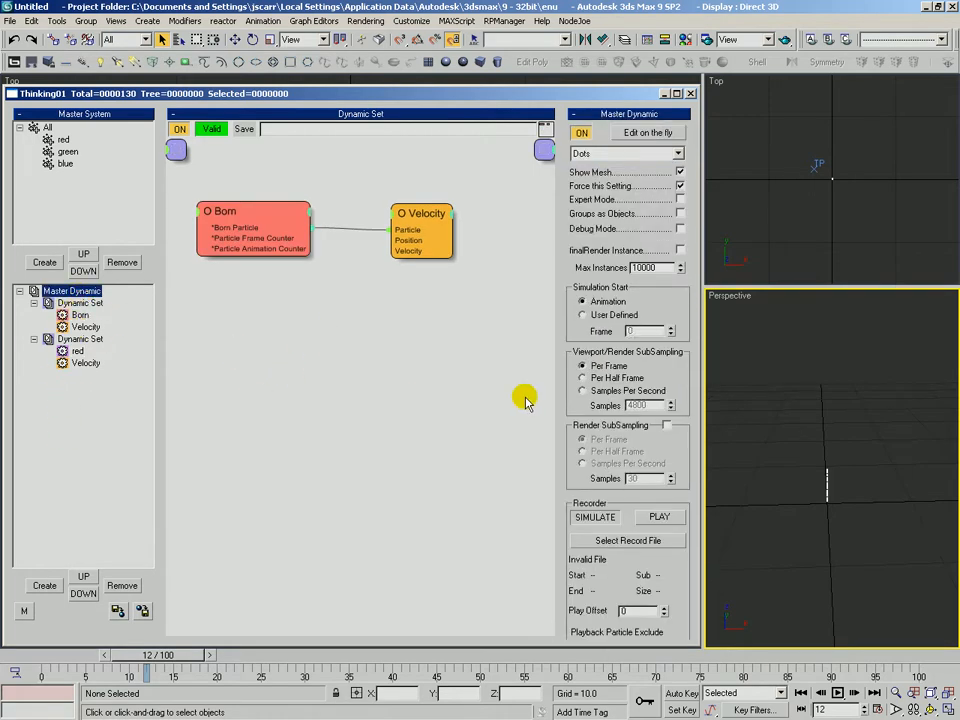
pyautogui.click(78, 303)
pyautogui.click(72, 290)
pyautogui.click(78, 303)
pyautogui.click(262, 248)
pyautogui.moveTo(424, 218); pyautogui.dragTo(435, 235)
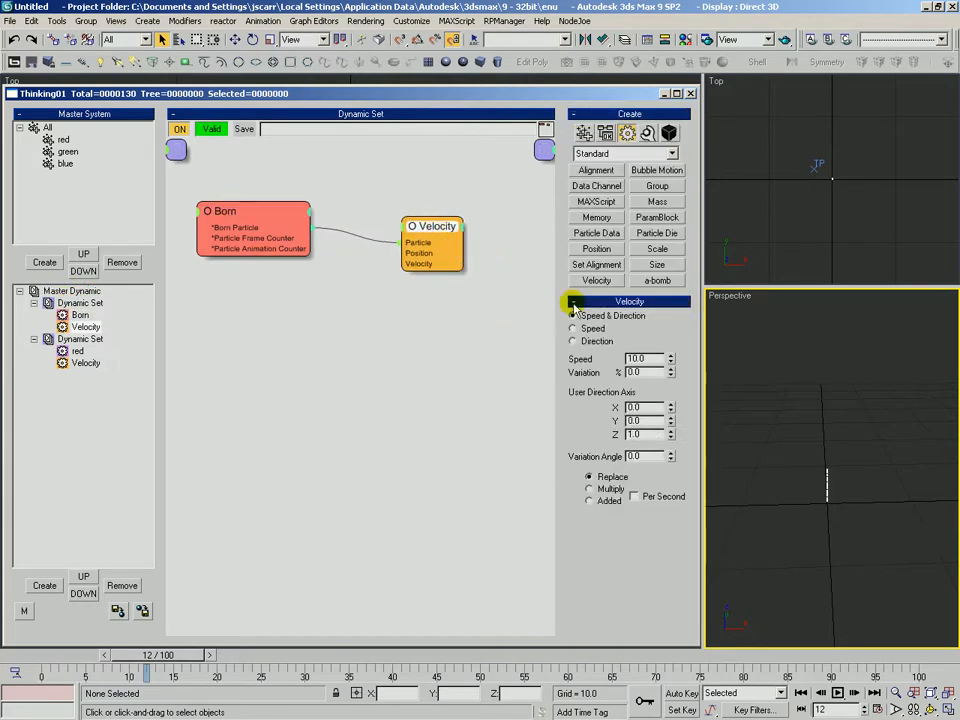
# Compare the red group feeding Velocity in the second Dynamic Set with Born feeding Velocity in the first.
pyautogui.click(78, 341)
pyautogui.click(356, 240)
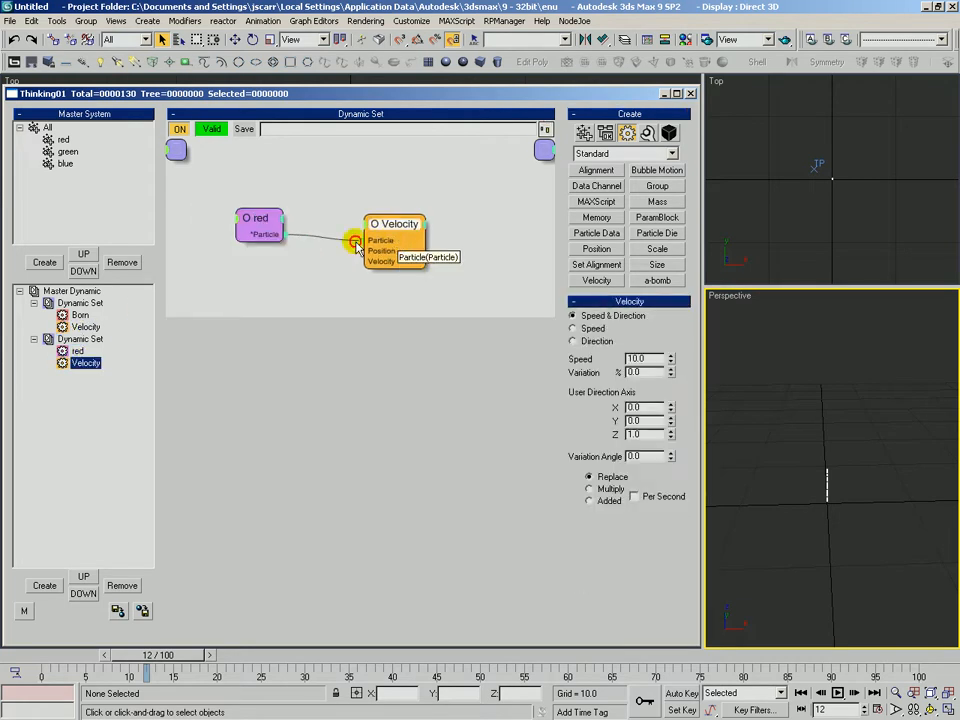
pyautogui.click(250, 220)
pyautogui.click(214, 298)
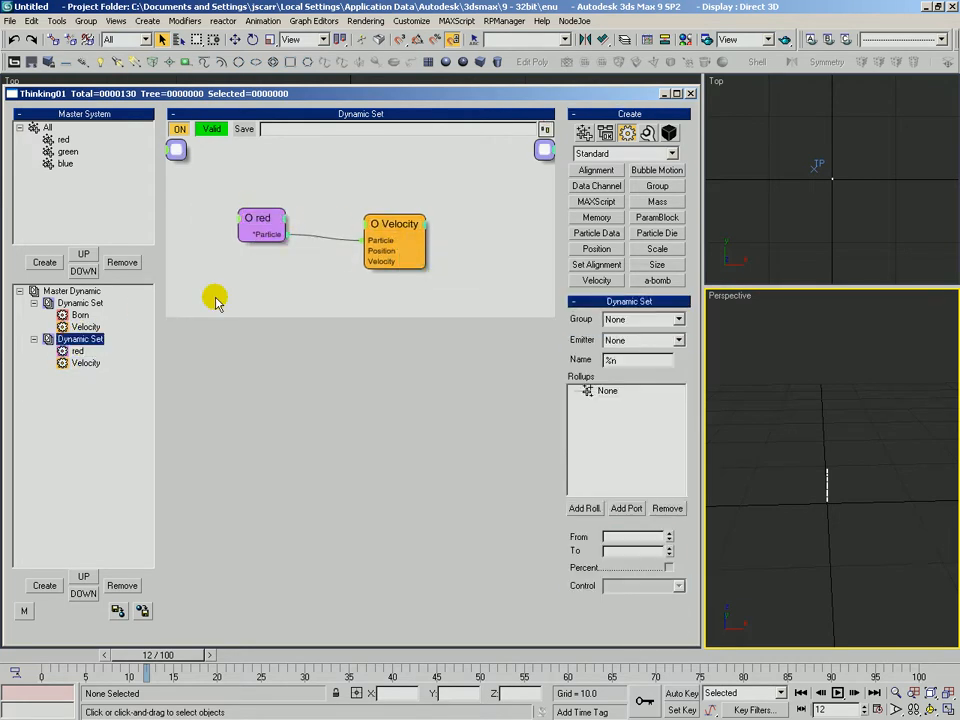
pyautogui.click(80, 315)
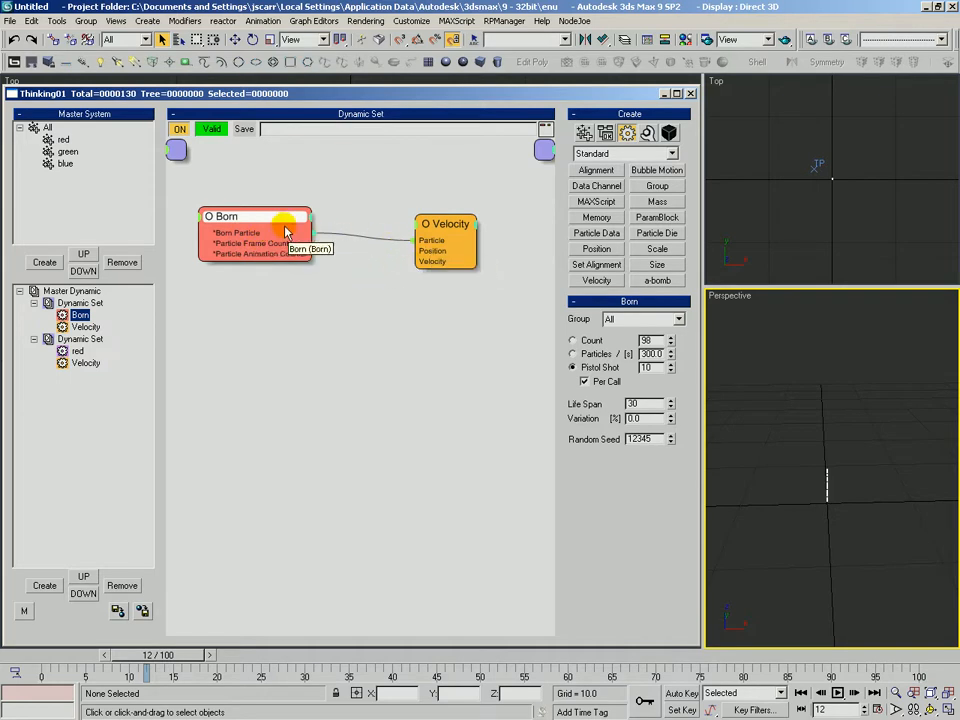
pyautogui.click(82, 339)
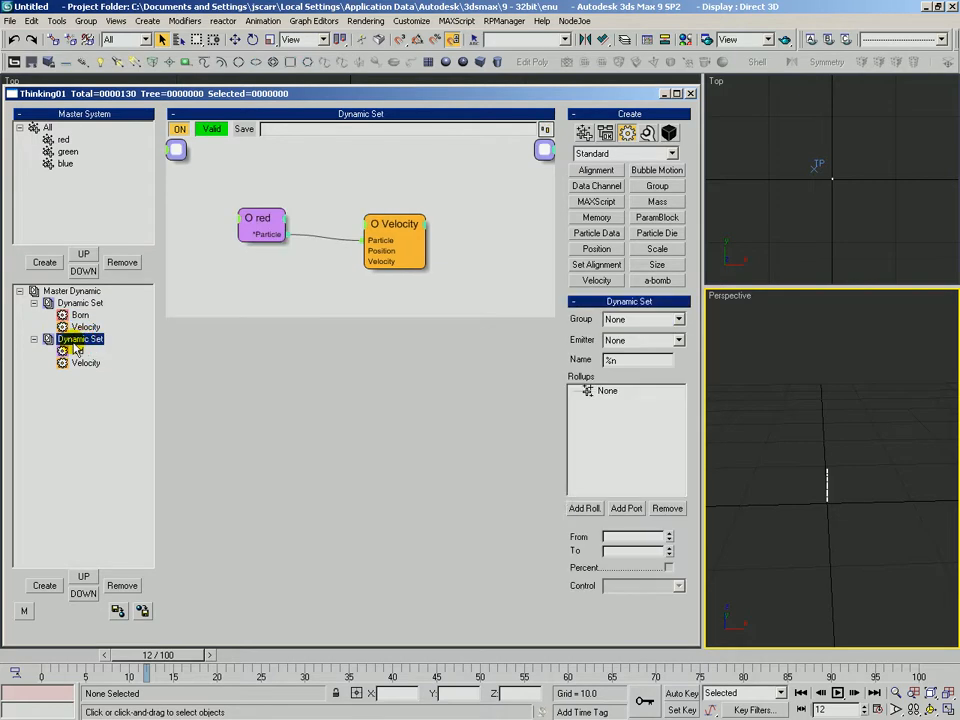
pyautogui.click(261, 221)
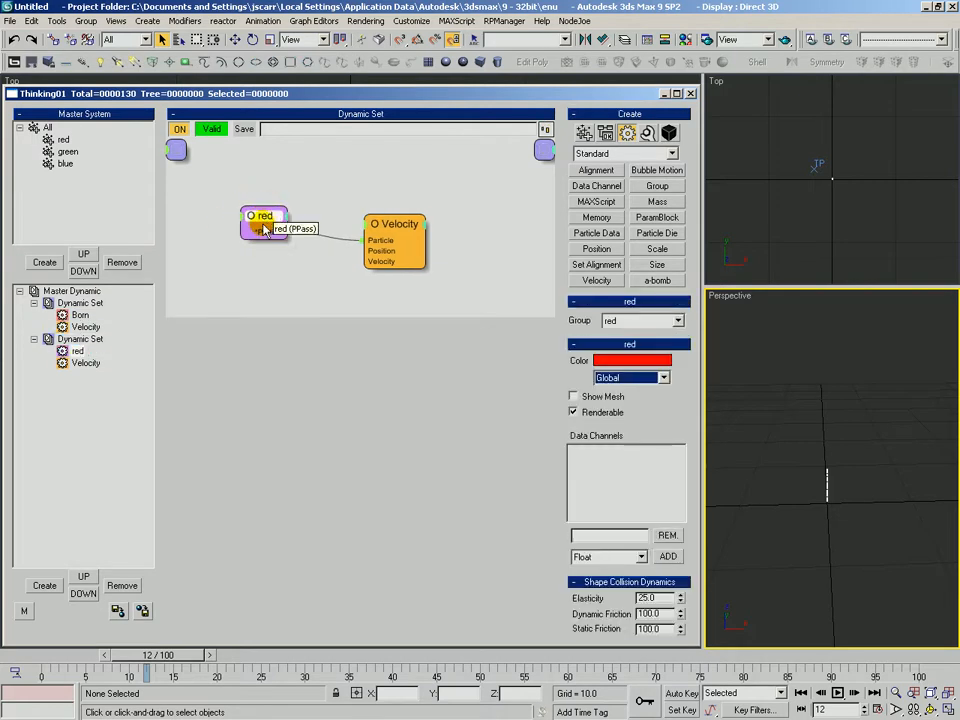
pyautogui.moveTo(253, 223); pyautogui.dragTo(257, 225)
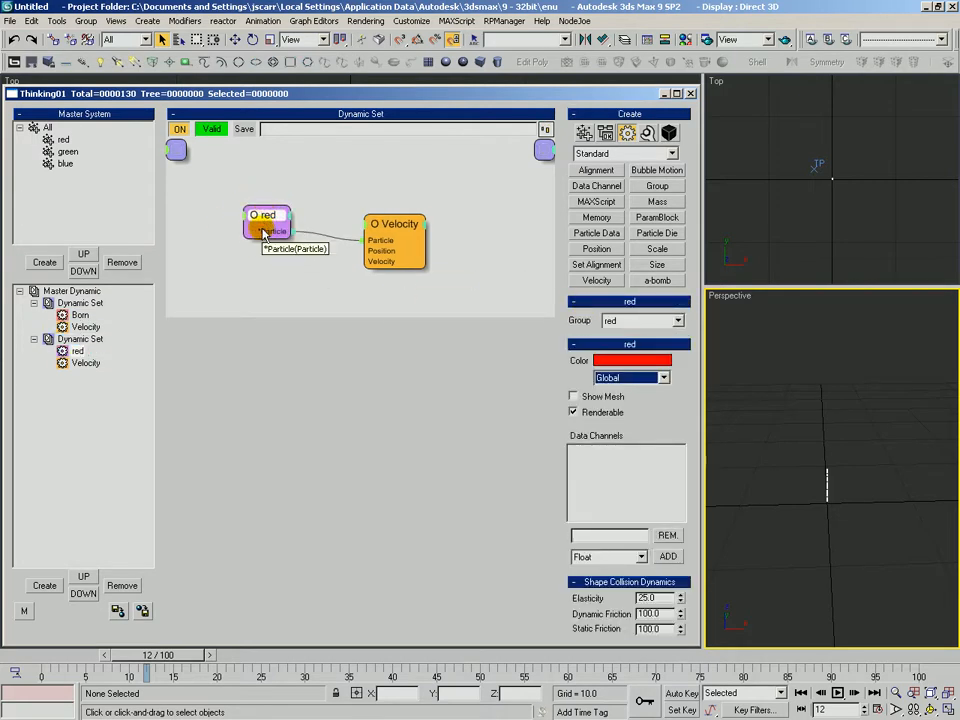
# Add a green group node below red in the second Dynamic Set and delete it again.
pyautogui.click(586, 136)
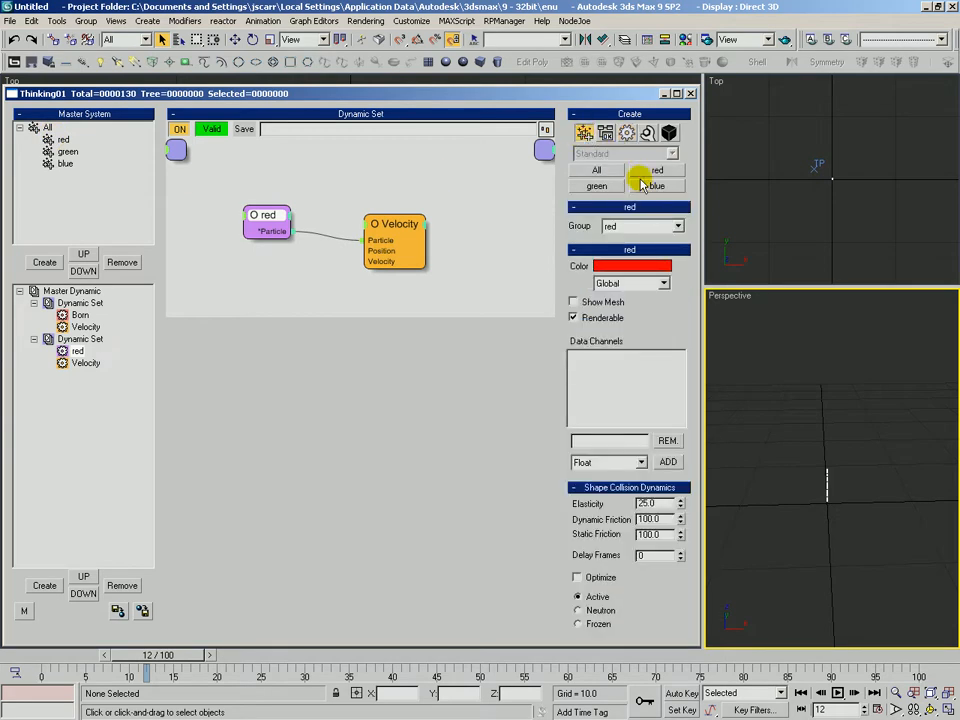
pyautogui.moveTo(612, 190); pyautogui.dragTo(250, 266)
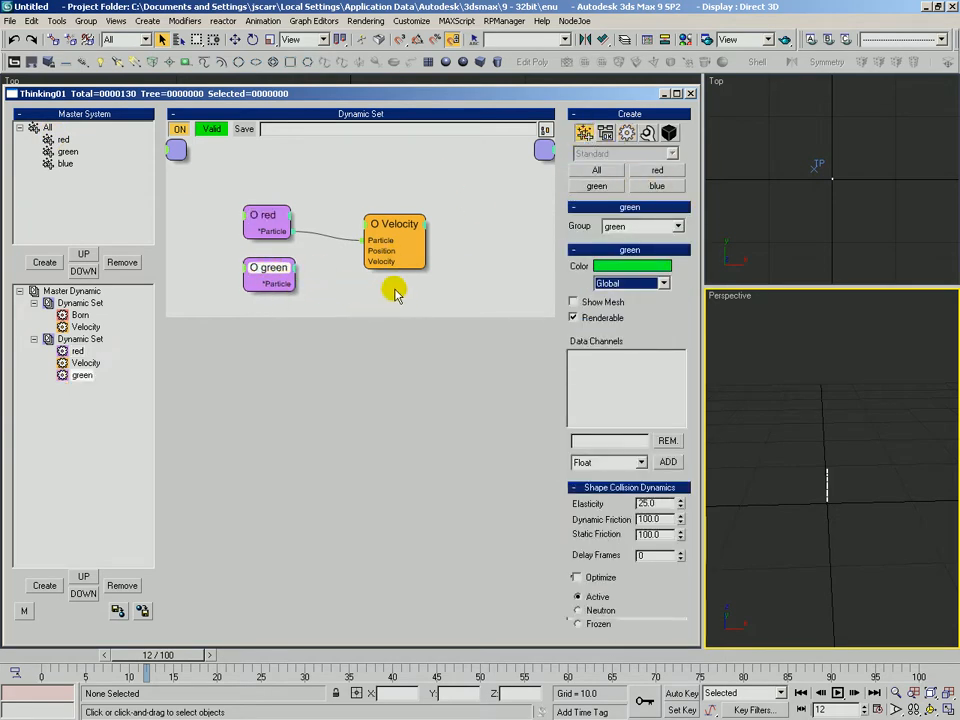
pyautogui.press('Delete')
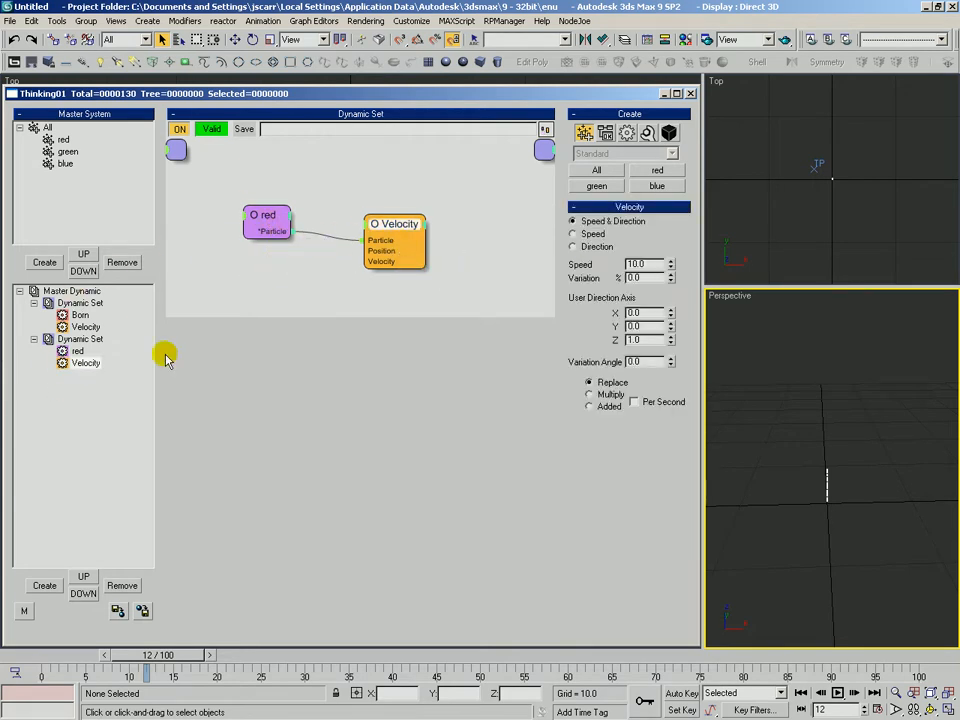
# Recheck the Born and red group nodes, and expose the ON input on the second set's Velocity operator.
pyautogui.moveTo(270, 219); pyautogui.dragTo(274, 214)
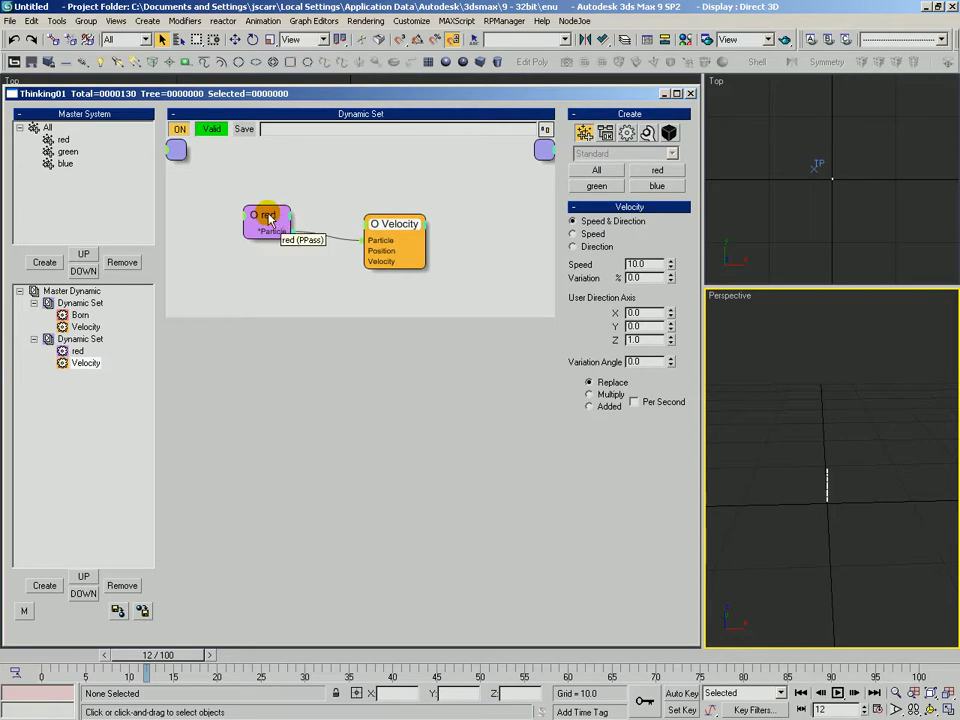
pyautogui.click(77, 316)
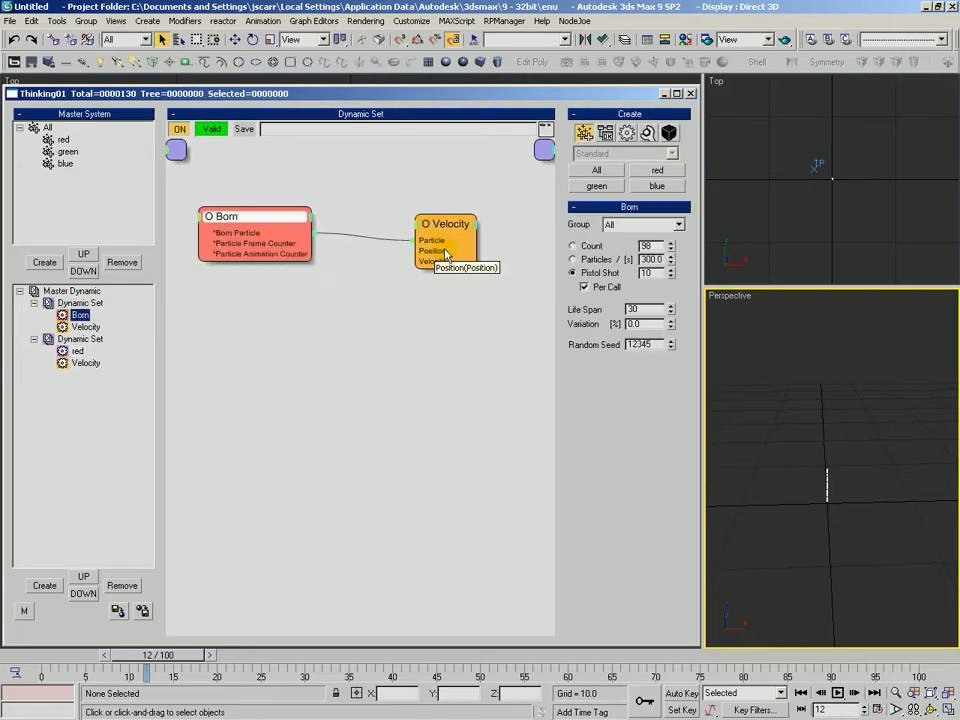
pyautogui.click(76, 351)
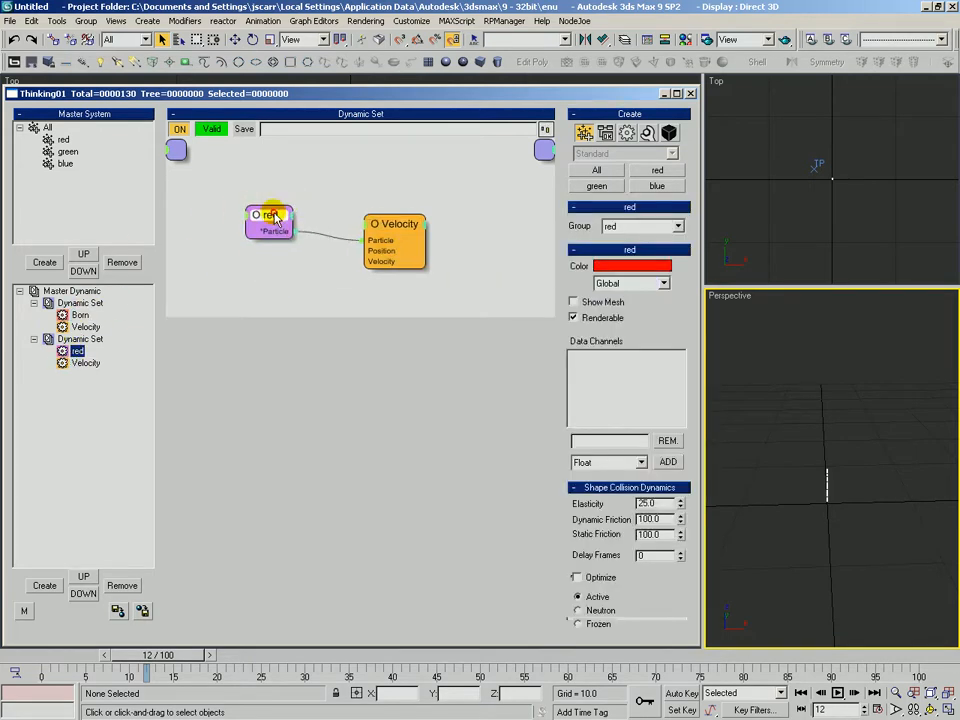
pyautogui.click(371, 227)
pyautogui.click(340, 231)
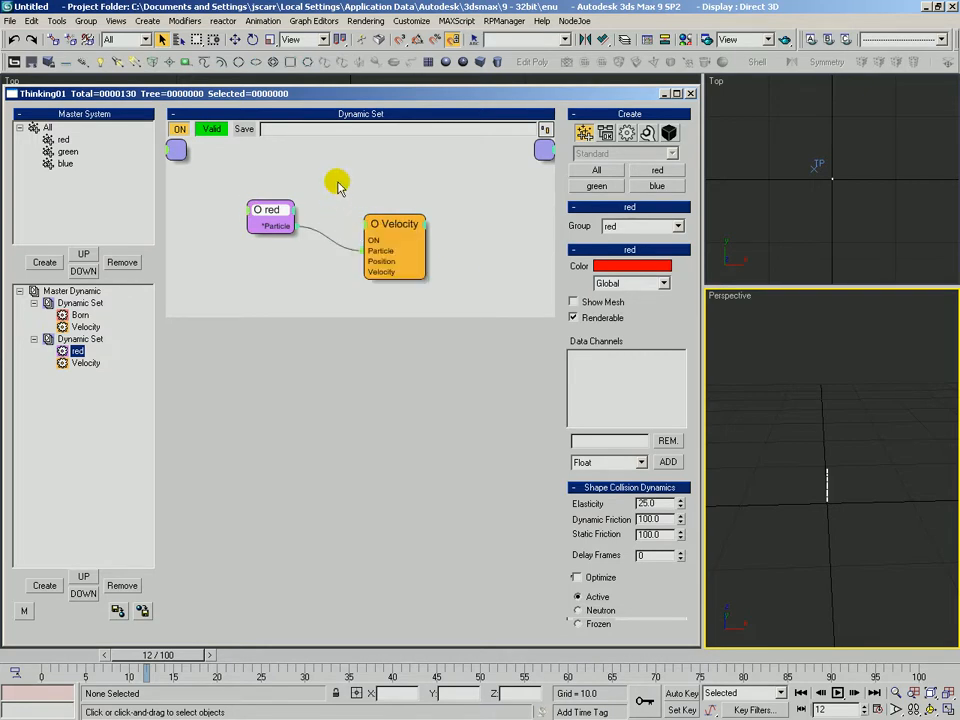
# Remove the second Dynamic Set together with its red group and Velocity nodes.
pyautogui.click(265, 250)
pyautogui.click(102, 428)
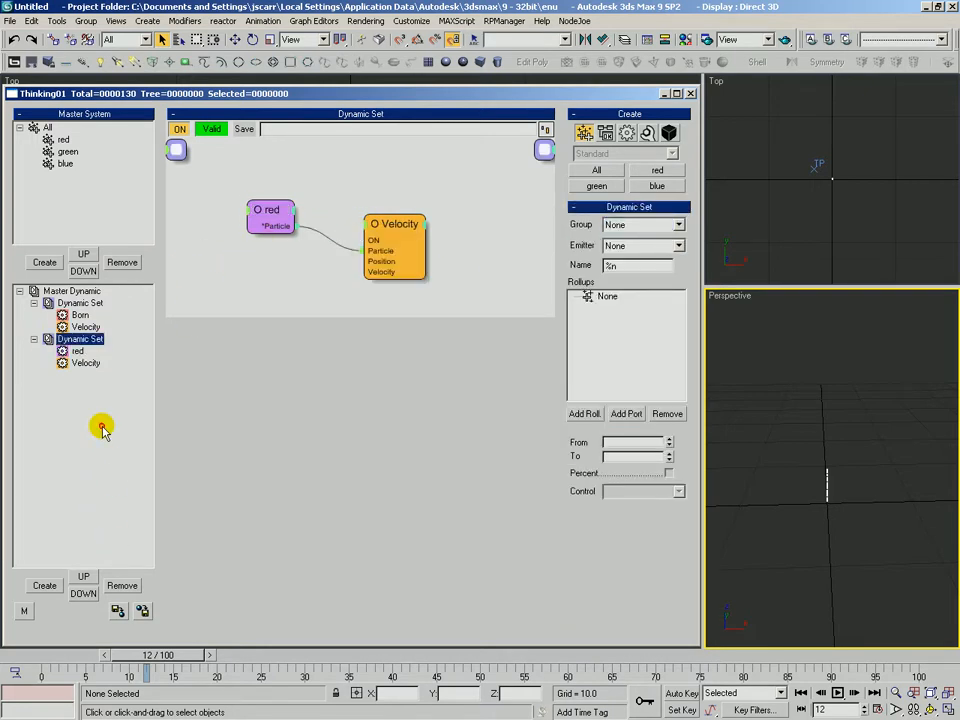
pyautogui.click(78, 351)
pyautogui.click(120, 587)
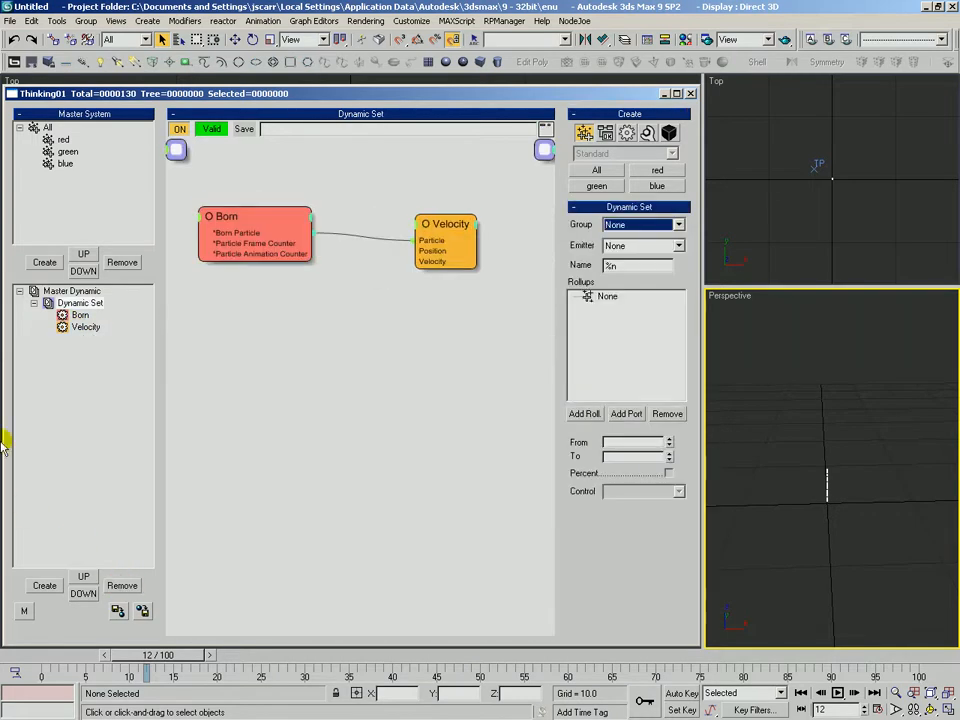